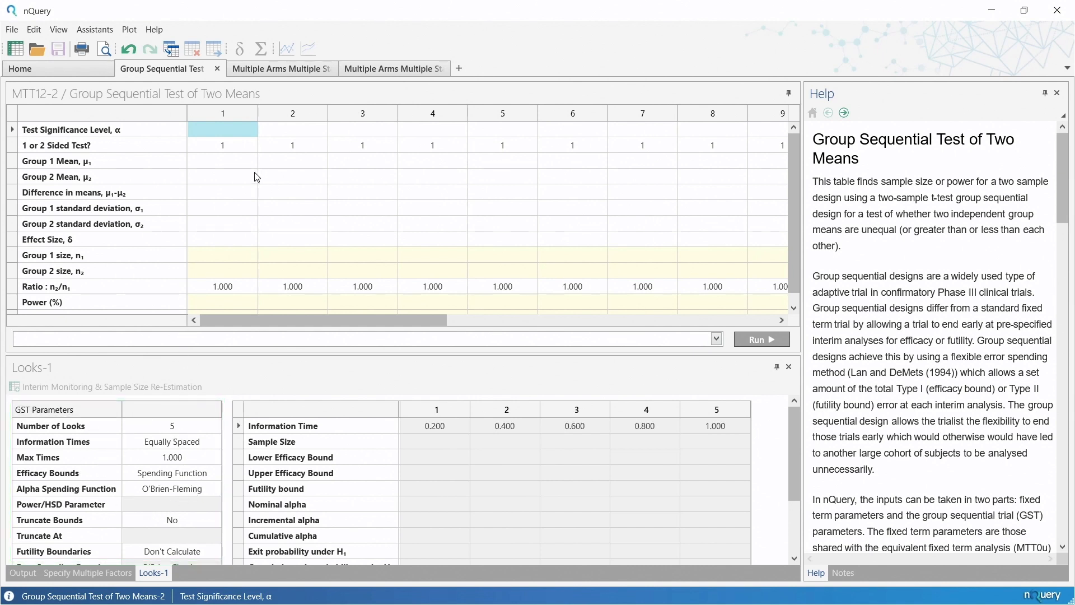
# - Set the first design column's significance level to 0.05 and make it a 2-sided test
pyautogui.click(219, 130)
pyautogui.write('0.05')
pyautogui.press('Return')
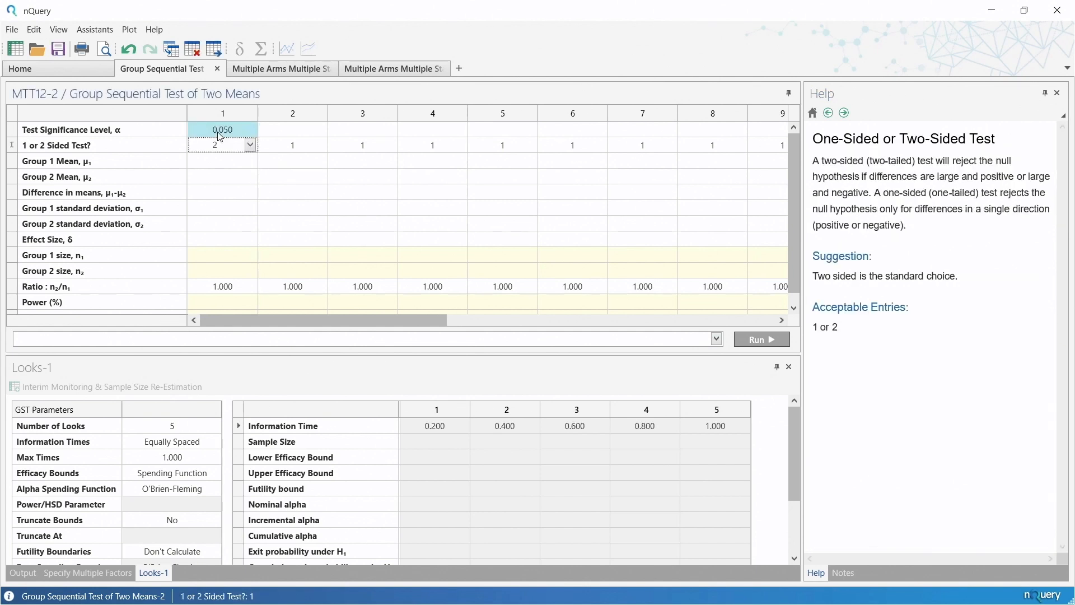
pyautogui.press('Return')
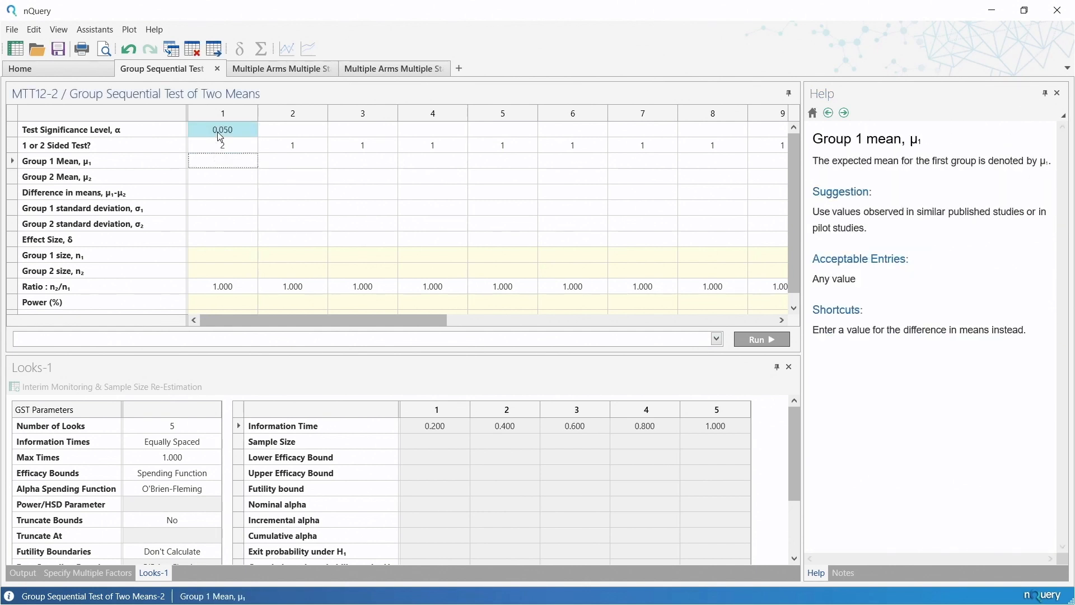
# - Enter a Group 1 mean of -1.5, a Group 2 mean of -2.3, and standard deviations of 2.1 for both groups in column 1
pyautogui.write('-1.5')
pyautogui.press('Return')
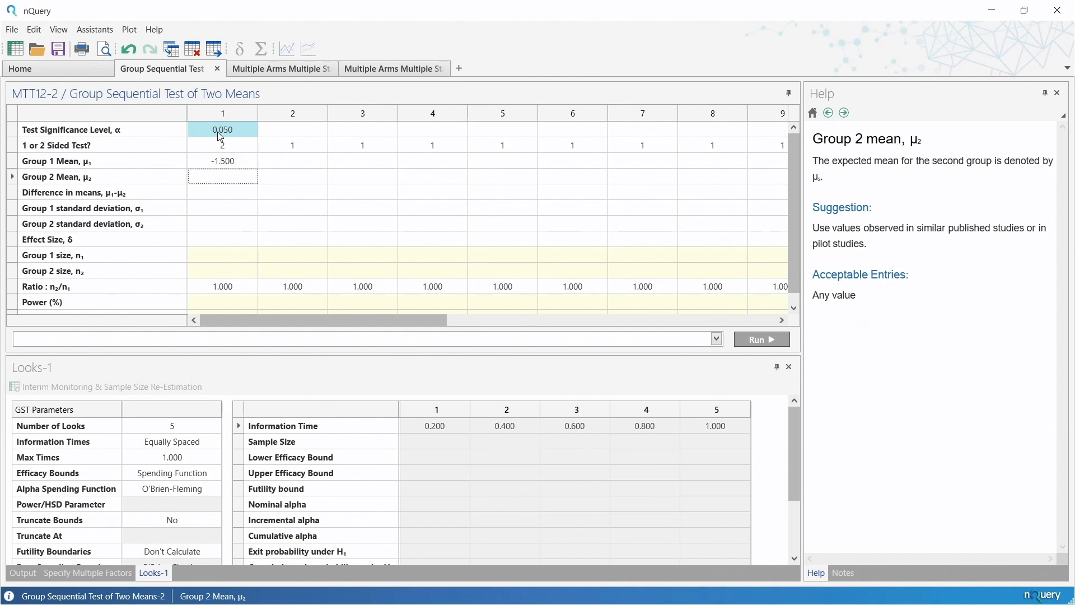
pyautogui.write('-2.3')
pyautogui.press('Return')
pyautogui.press('Return')
pyautogui.write('2.1')
pyautogui.press('Return')
pyautogui.write('2.1')
pyautogui.press('Return')
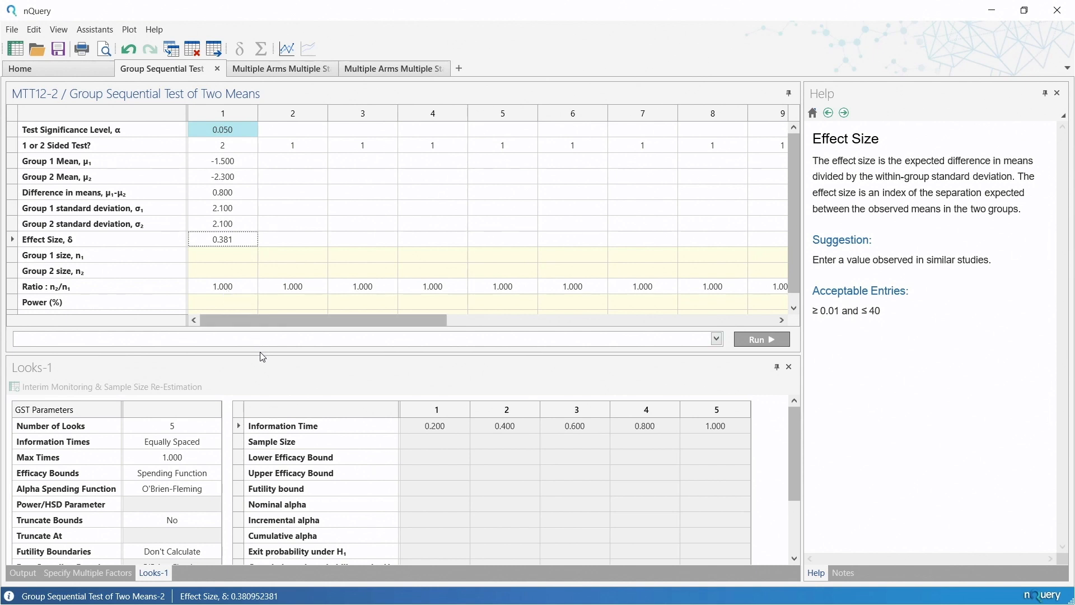
# - Set the number of looks to 2 in the Looks-1 group sequential parameters
pyautogui.moveTo(260, 351); pyautogui.dragTo(239, 249)
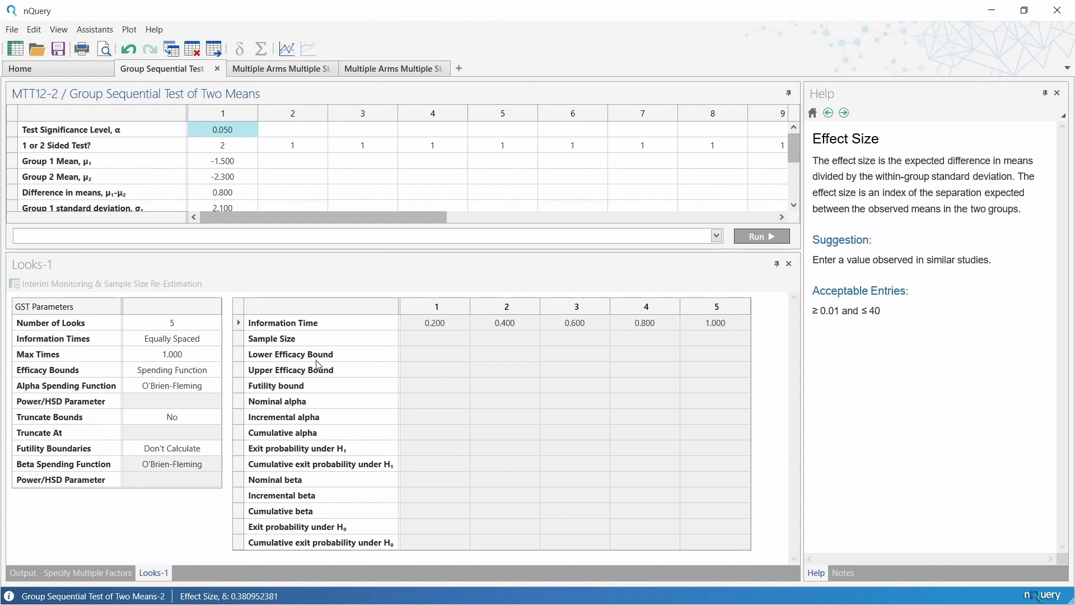
pyautogui.doubleClick(189, 324)
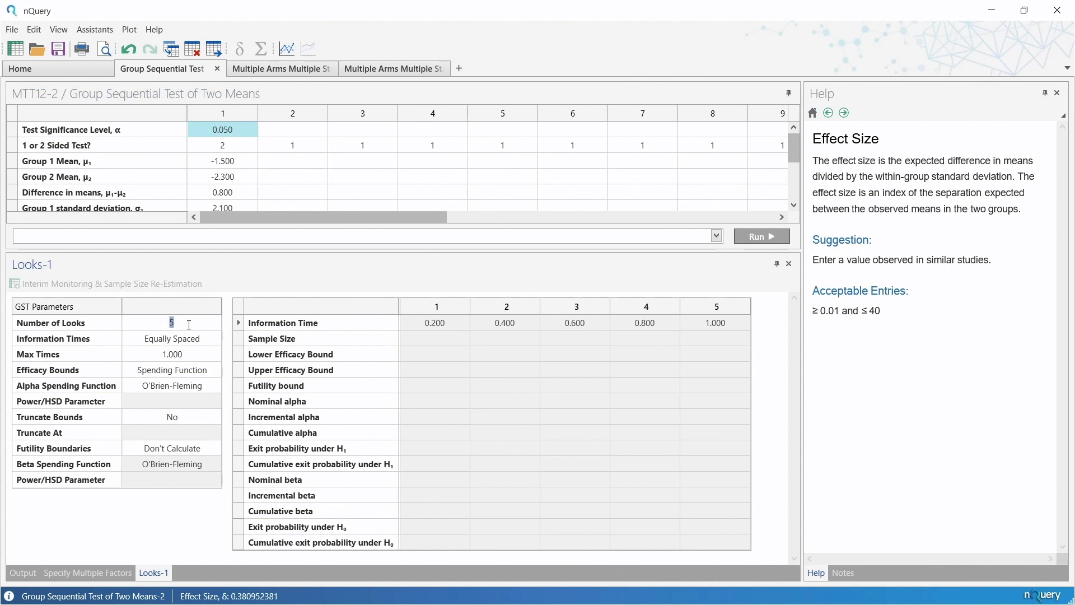
pyautogui.write('2')
pyautogui.press('Return')
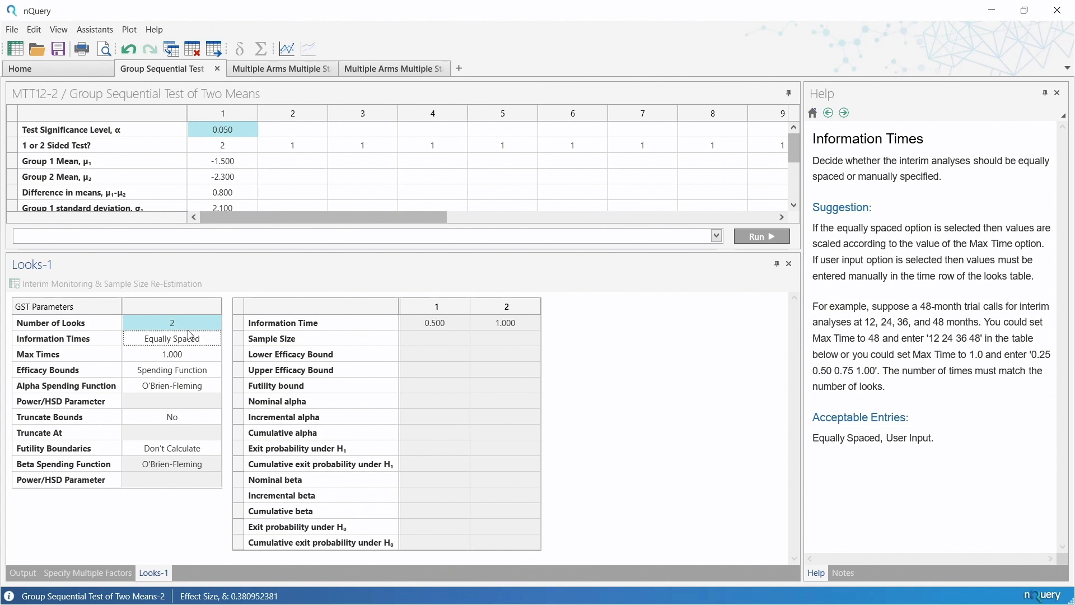
# - Try User Input information times with 0.25 for the first look, and restore the Equally Spaced option
pyautogui.click(216, 345)
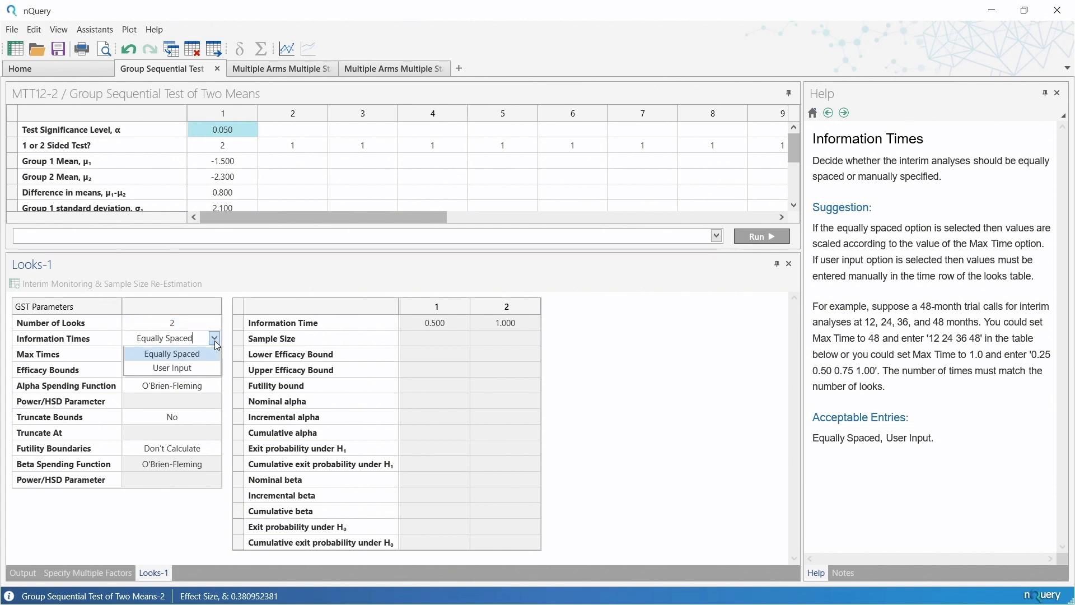
pyautogui.click(185, 370)
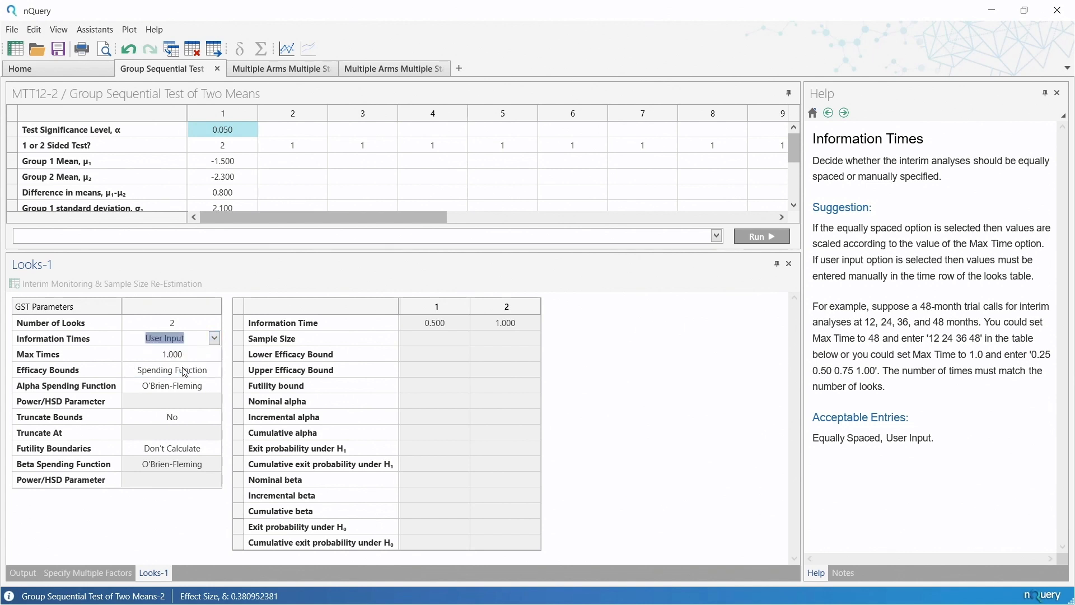
pyautogui.click(455, 324)
pyautogui.hotkey('shift', 'Left')
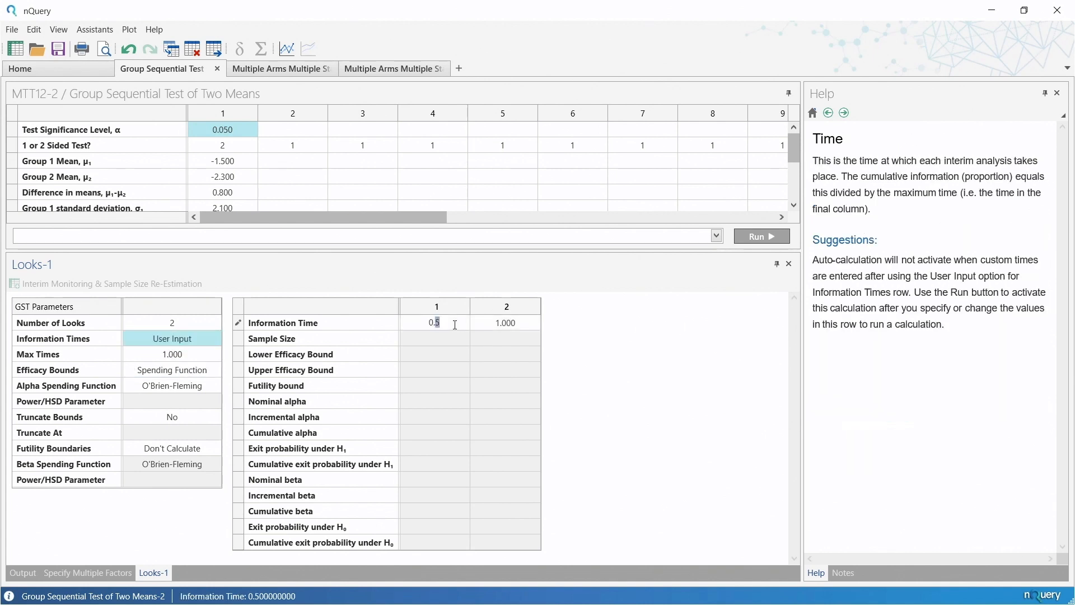
pyautogui.write('25')
pyautogui.press('Return')
pyautogui.click(215, 342)
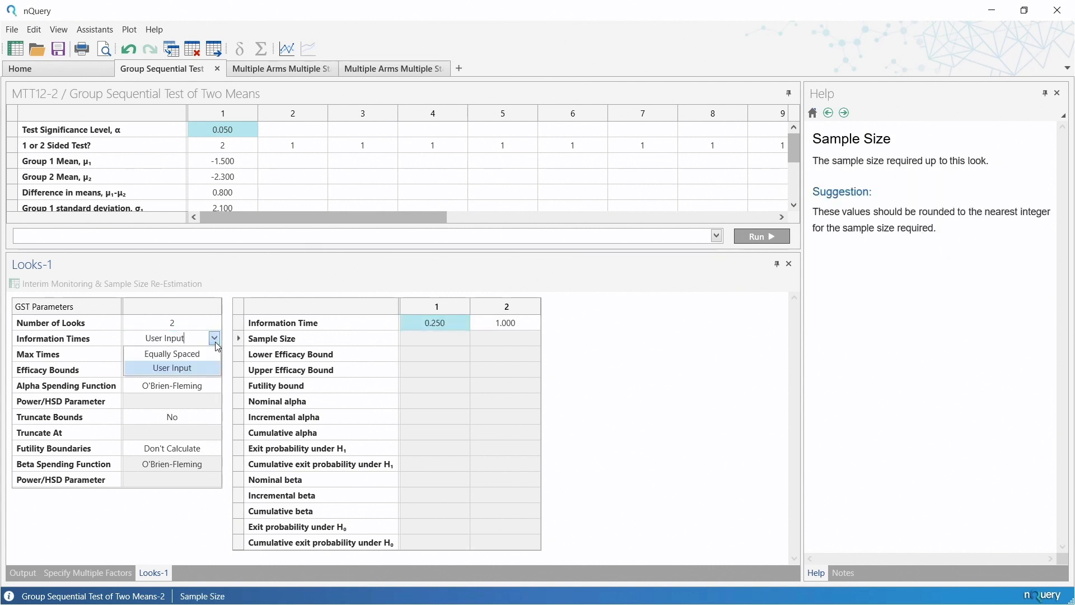
pyautogui.click(203, 354)
# - Review the available alpha spending function options for Looks-1
pyautogui.click(204, 355)
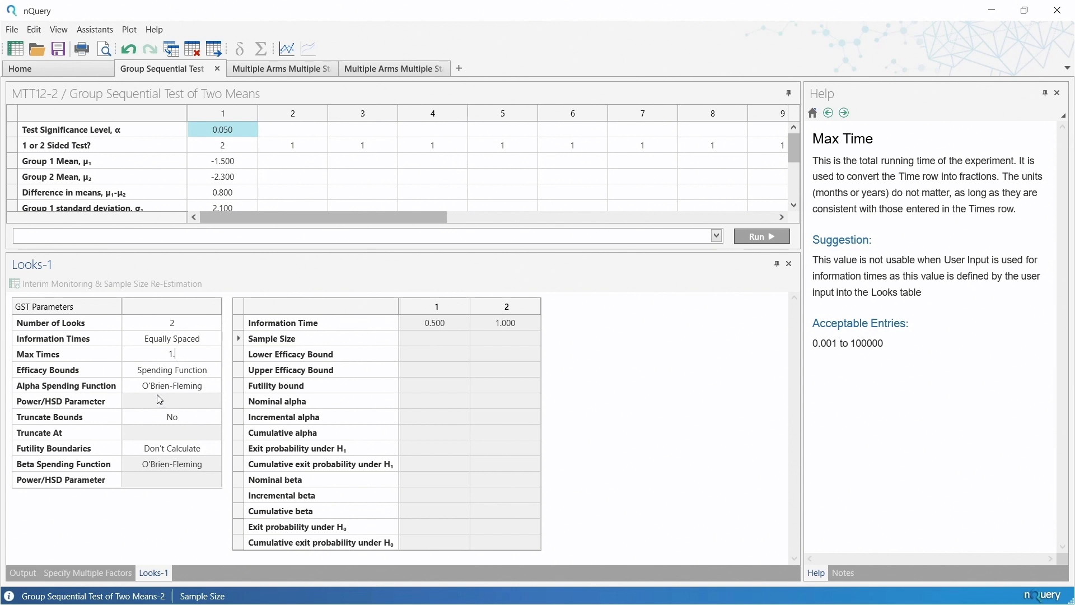
pyautogui.click(215, 386)
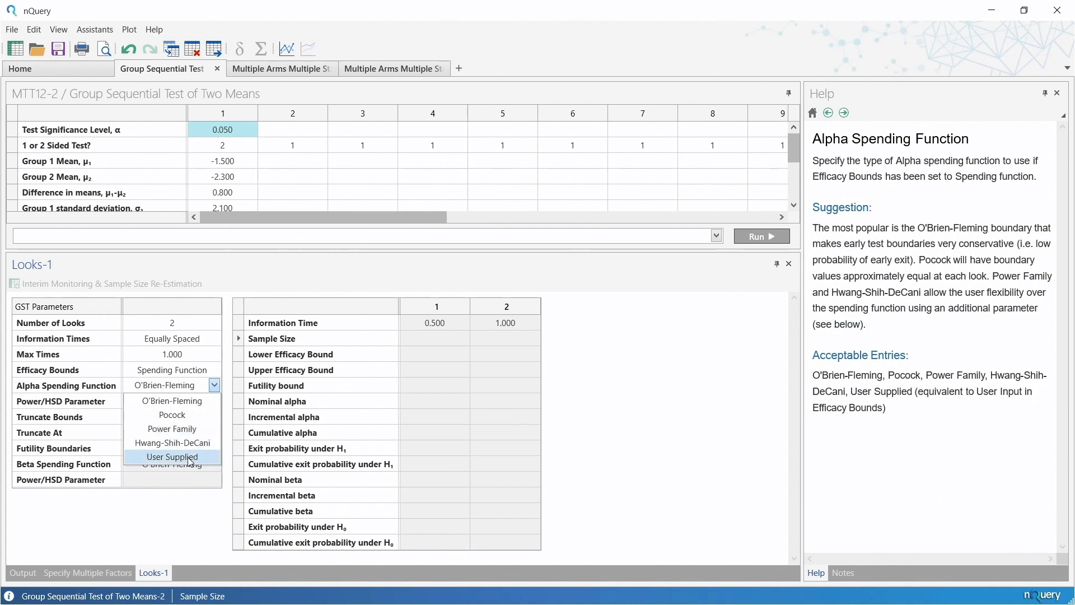
pyautogui.click(213, 386)
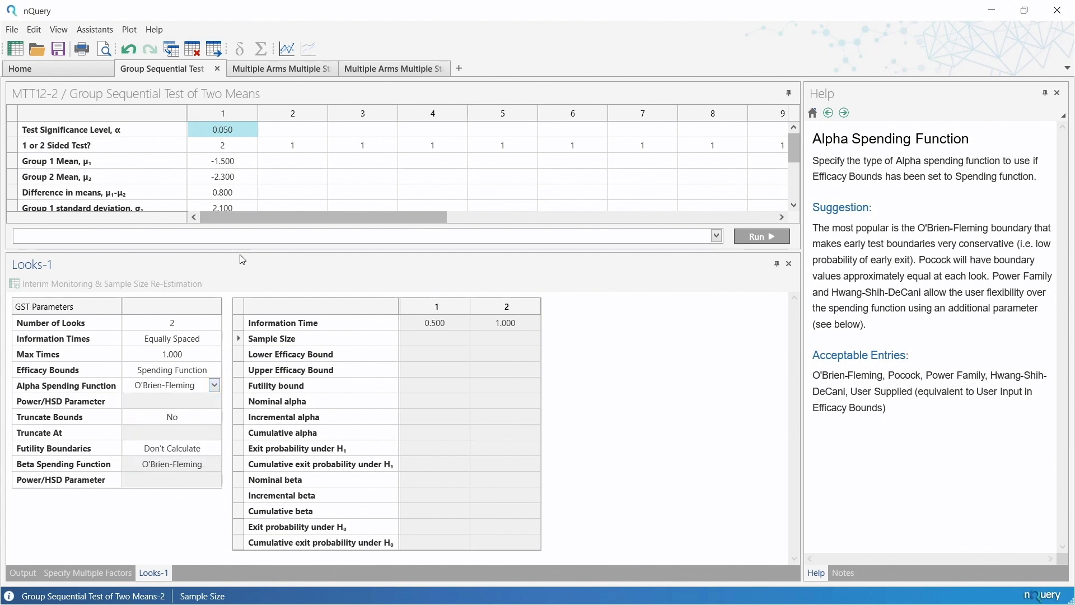
# - Set the power in column 1 to 80% to calculate the group sample sizes
pyautogui.moveTo(240, 250); pyautogui.dragTo(273, 385)
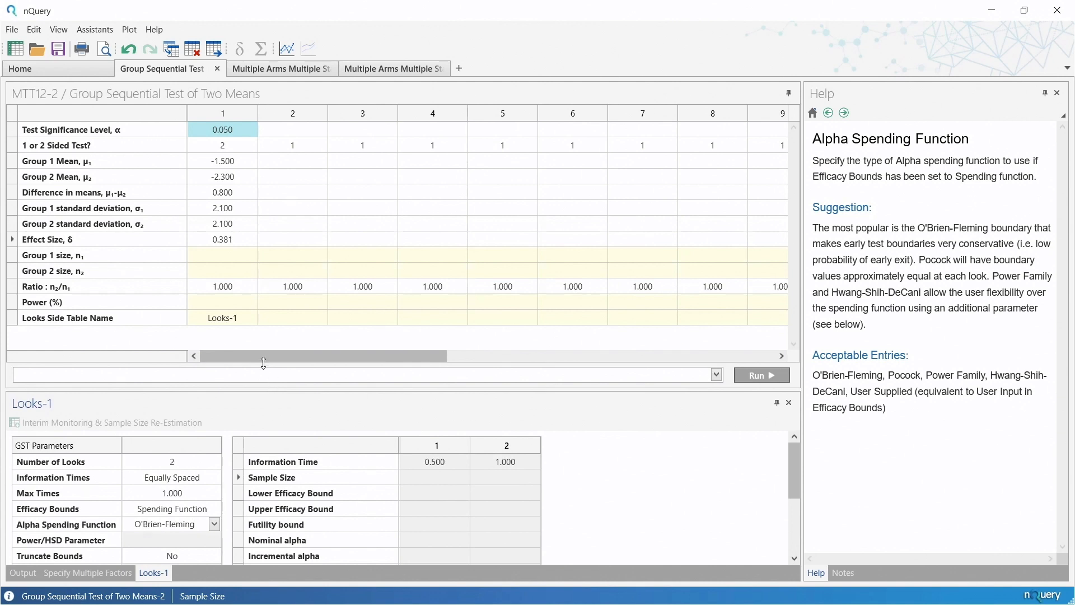
pyautogui.click(219, 302)
pyautogui.write('80')
pyautogui.press('Return')
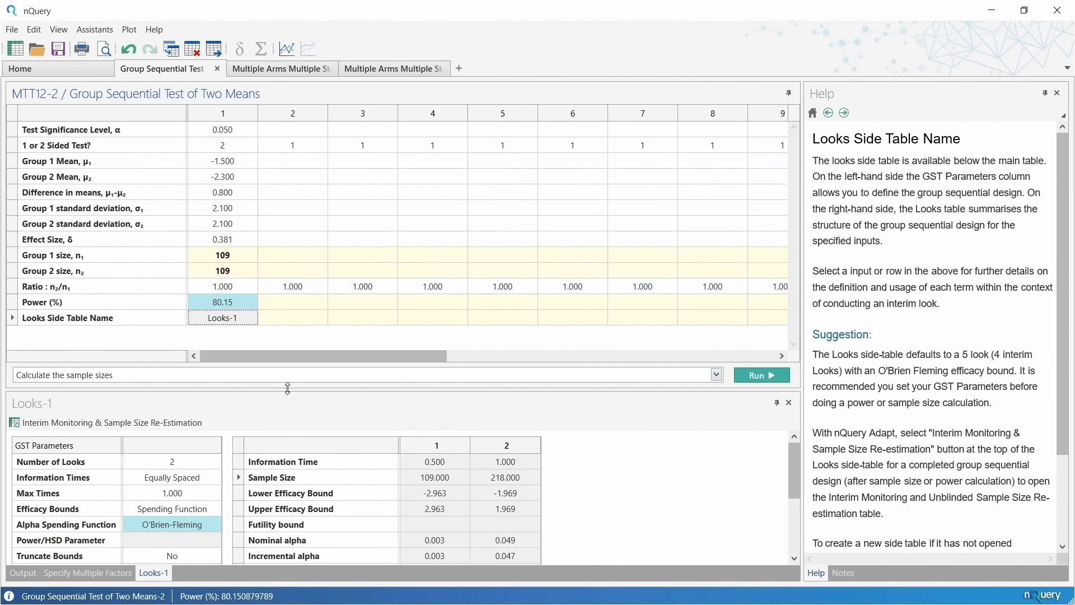
# - Examine the efficacy bounds and nominal alpha at each look in the Looks-1 table
pyautogui.moveTo(287, 388); pyautogui.dragTo(259, 238)
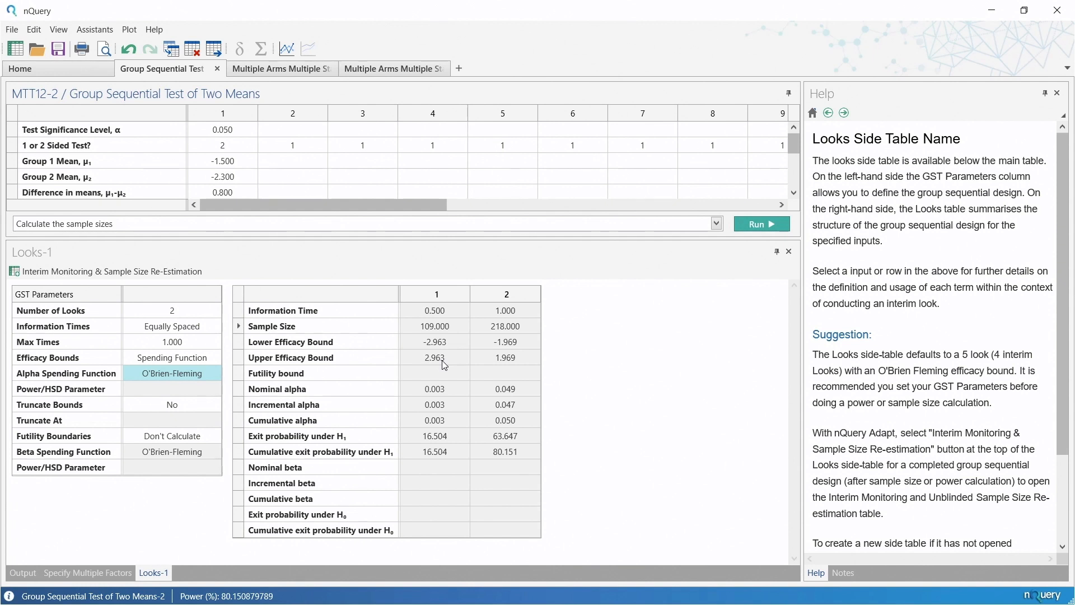
pyautogui.click(451, 390)
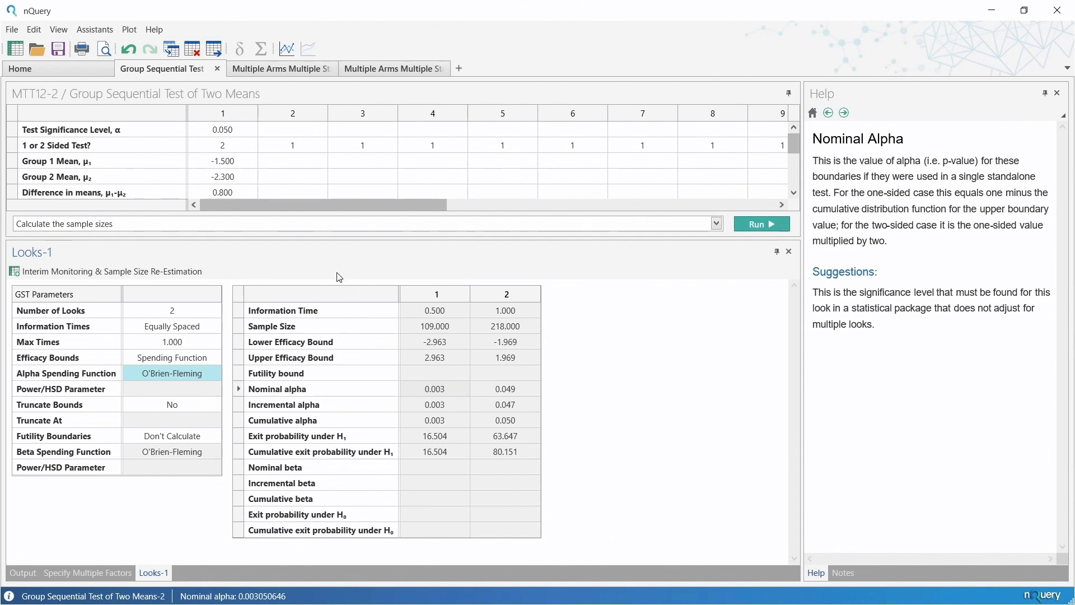
# - Start a second design in column 2 with a test significance level of 0.025
pyautogui.moveTo(316, 240); pyautogui.dragTo(355, 371)
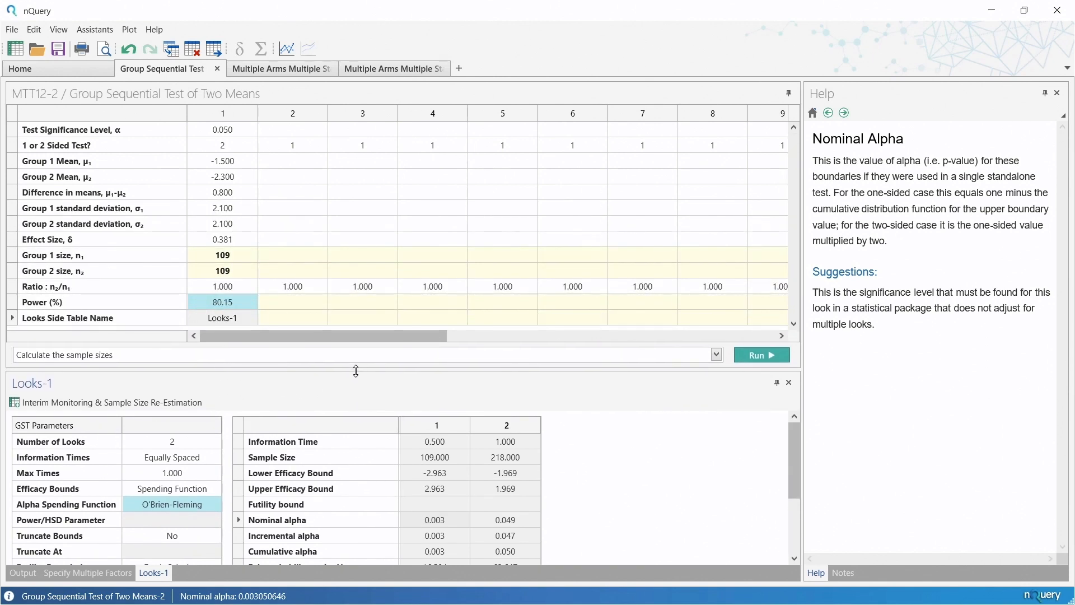
pyautogui.click(285, 134)
pyautogui.write('0.025')
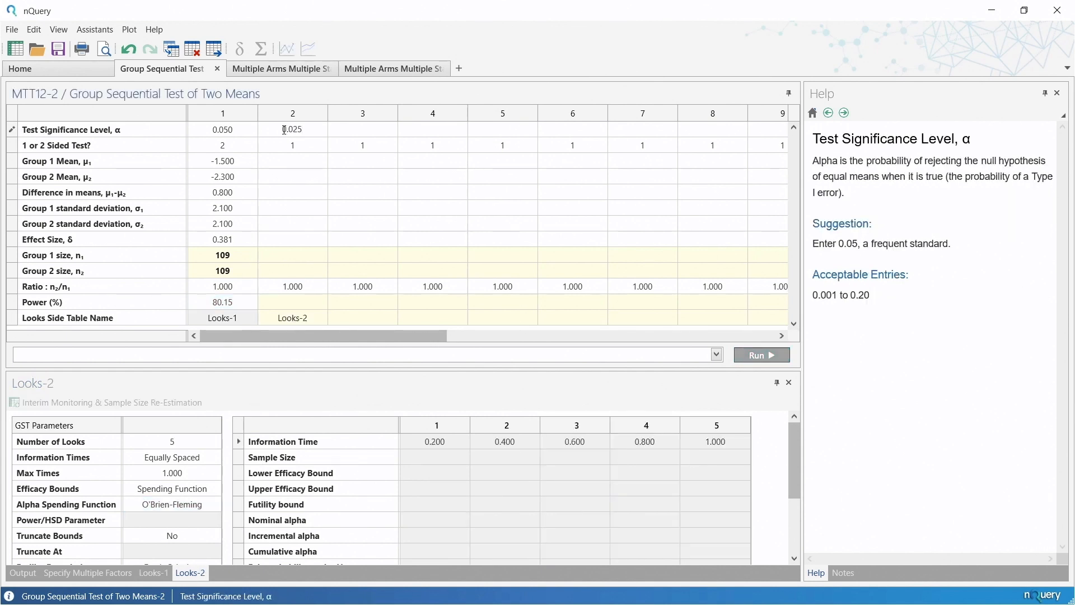
pyautogui.press('Return')
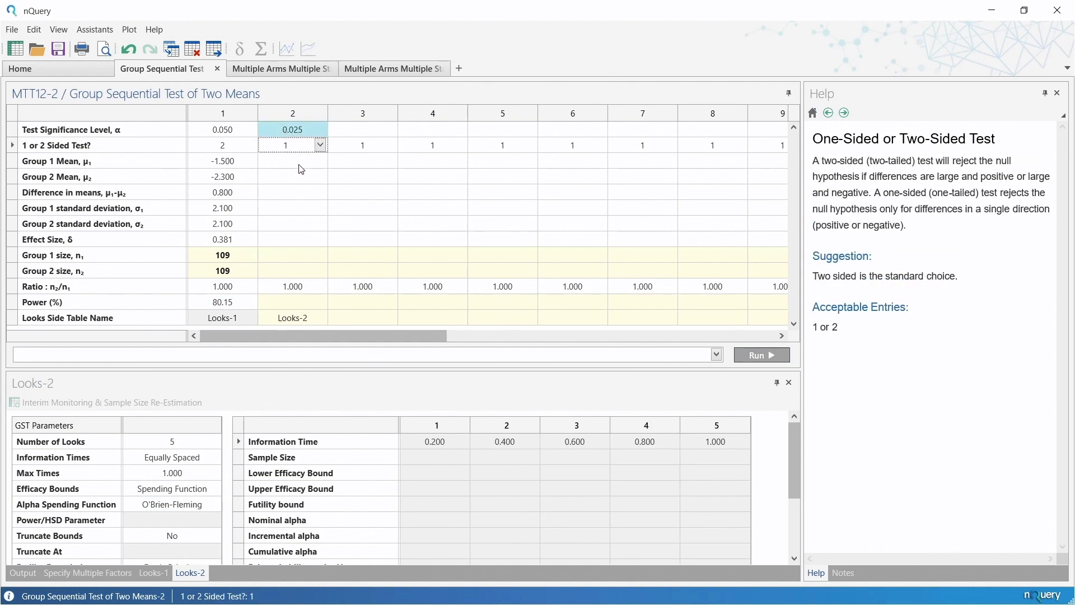
# - Copy the group means, difference in means and standard deviations from column 1 into column 2
pyautogui.moveTo(230, 164); pyautogui.dragTo(233, 229)
pyautogui.hotkey('ctrl', 'c')
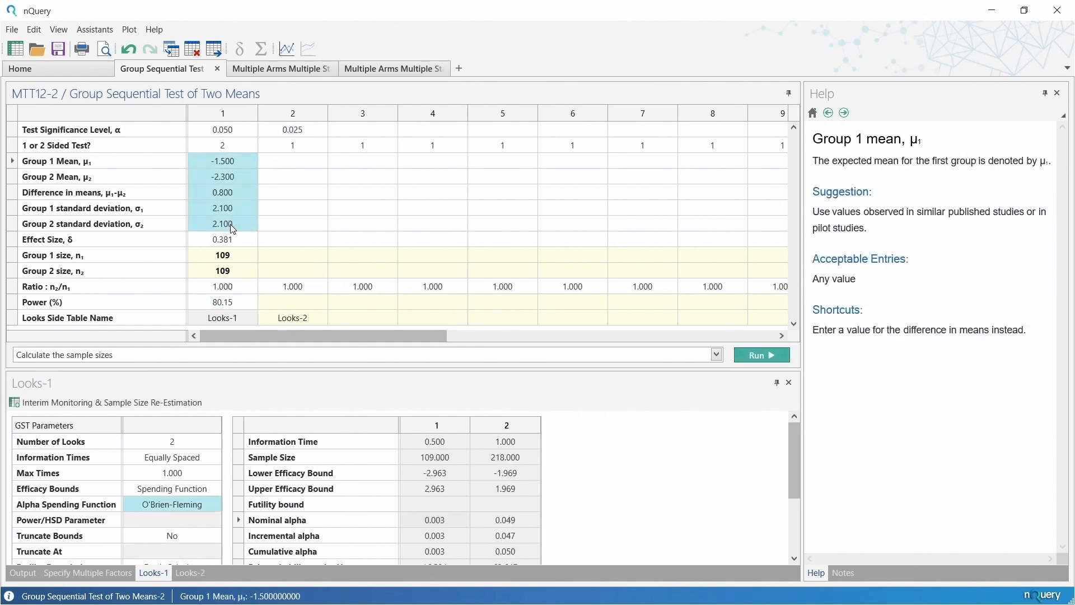
pyautogui.click(289, 163)
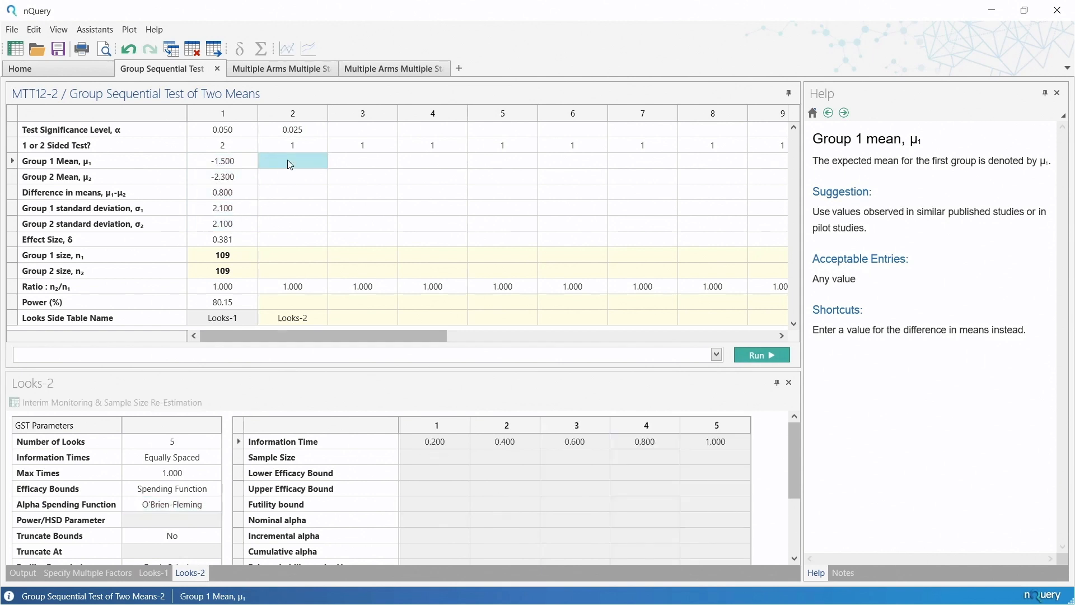
pyautogui.hotkey('ctrl', 'v')
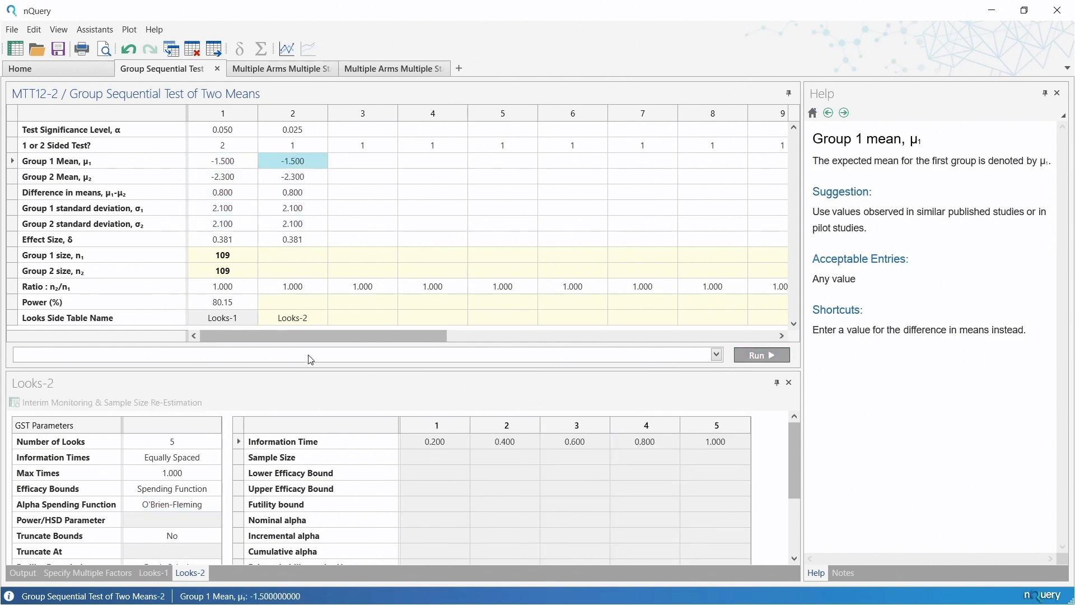
# - Set the number of looks to 2 in the Looks-2 group sequential parameters
pyautogui.moveTo(307, 367); pyautogui.dragTo(292, 259)
pyautogui.click(196, 334)
pyautogui.rightClick(196, 334)
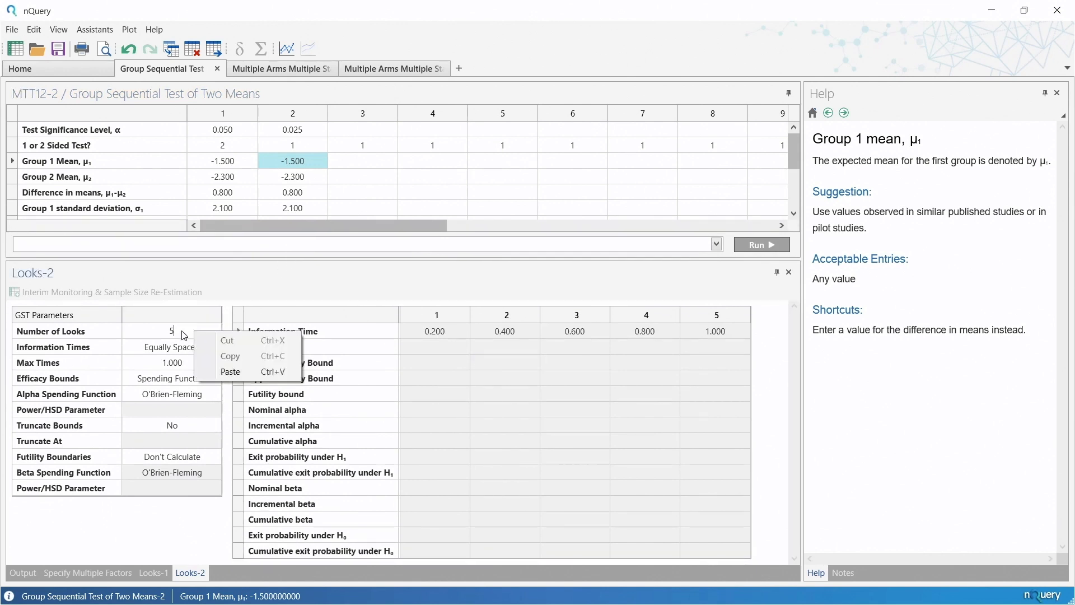
pyautogui.click(182, 333)
pyautogui.write('2')
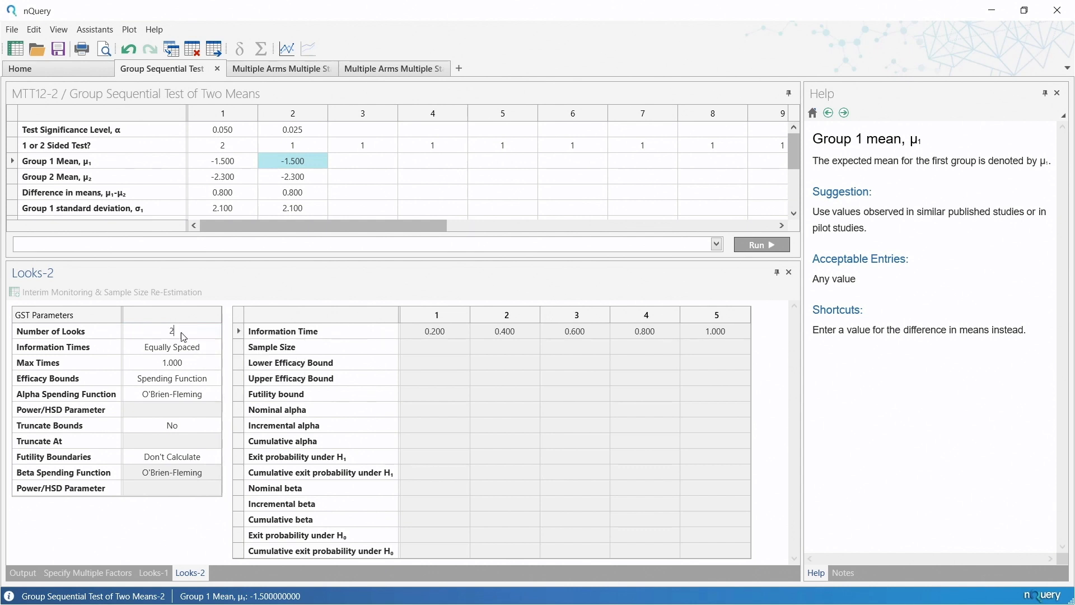
pyautogui.press('Return')
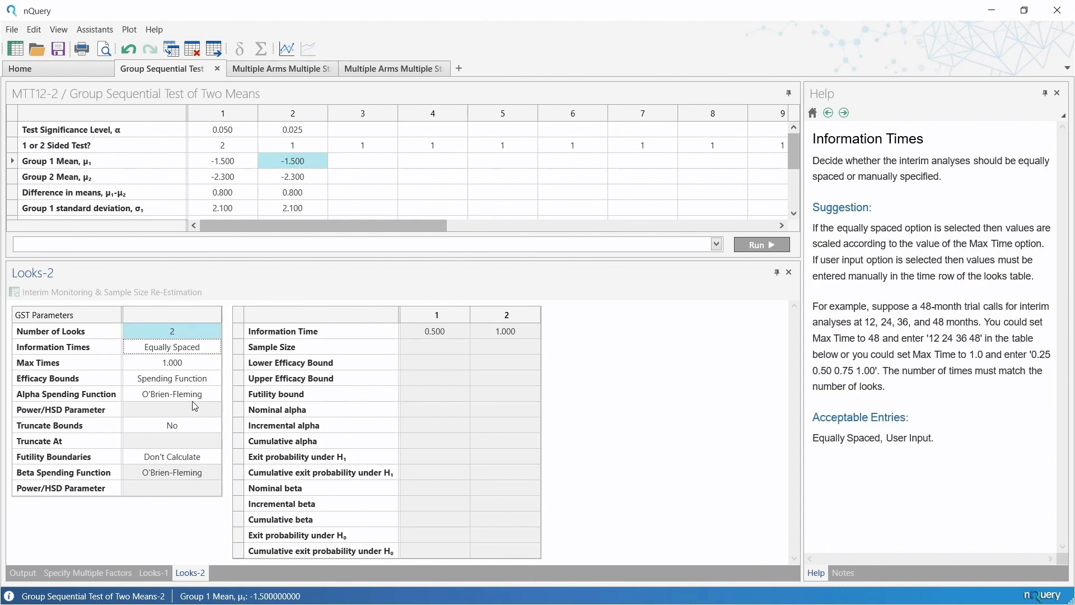
# - Set Looks-2 futility boundaries to Non-Binding, with a Hwang-Shih-DeCani beta spending function and a parameter of -1.5
pyautogui.click(214, 455)
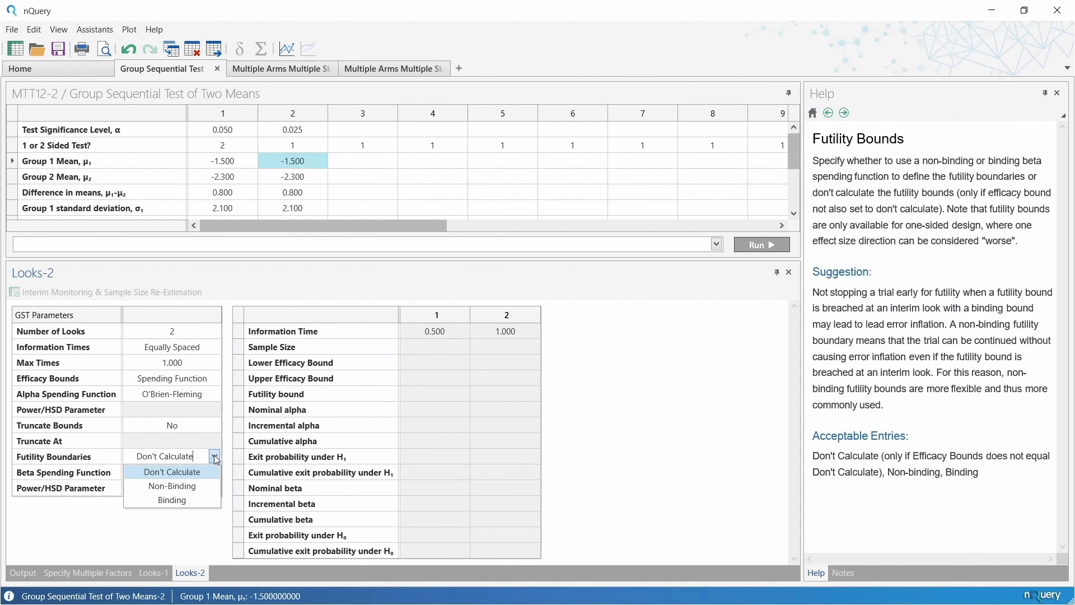
pyautogui.click(198, 486)
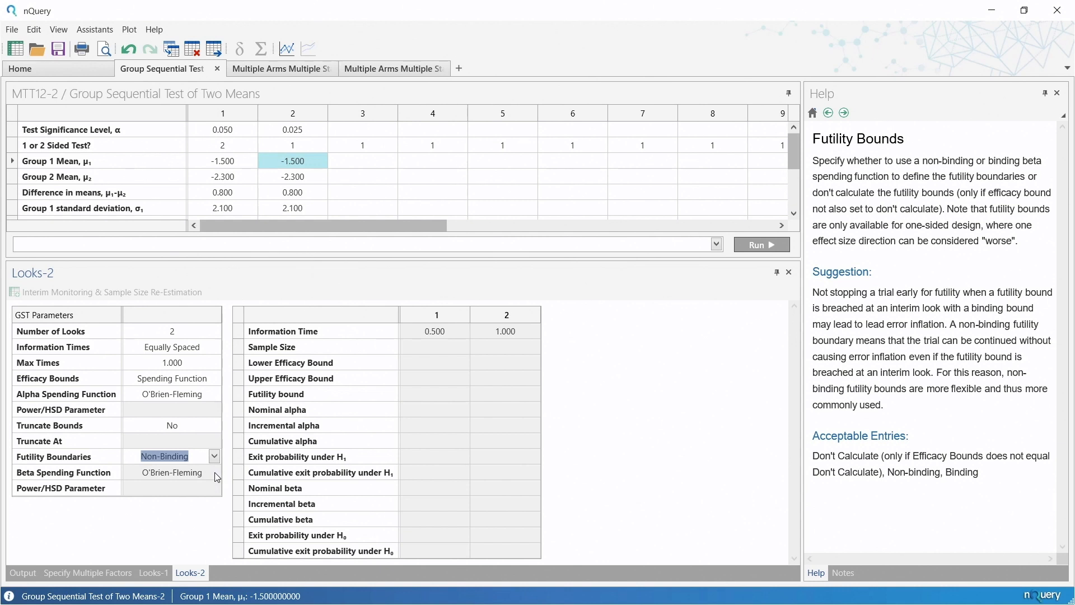
pyautogui.click(214, 472)
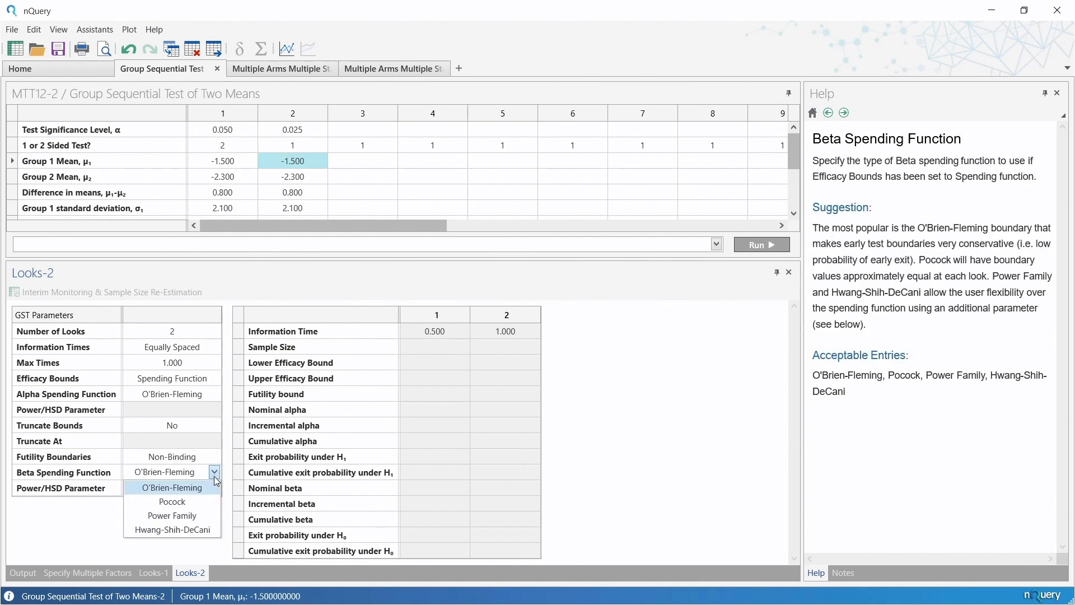
pyautogui.click(196, 530)
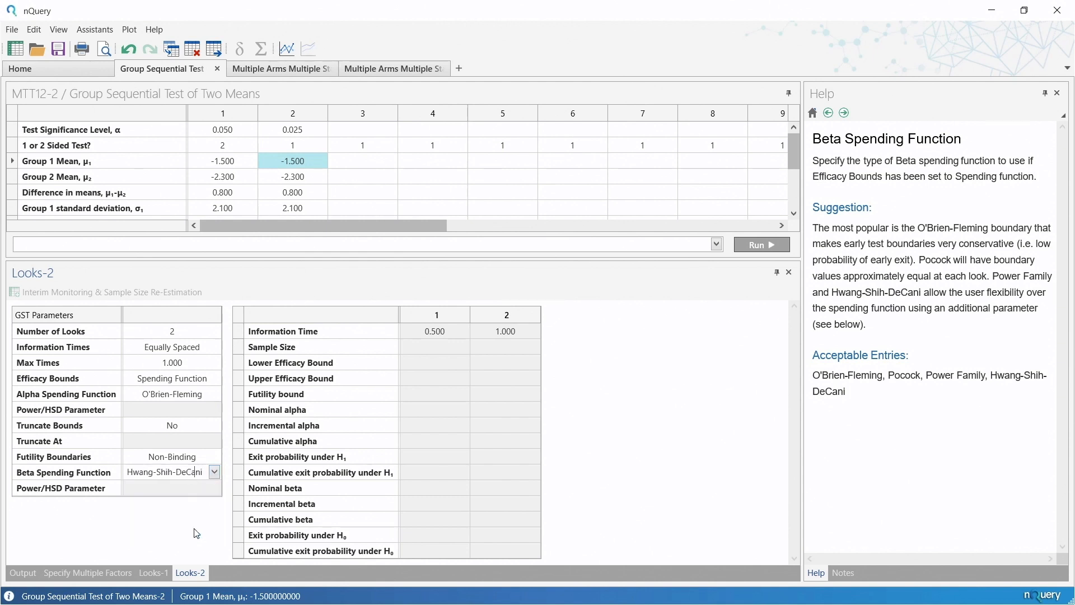
pyautogui.click(162, 490)
pyautogui.write('-1.5')
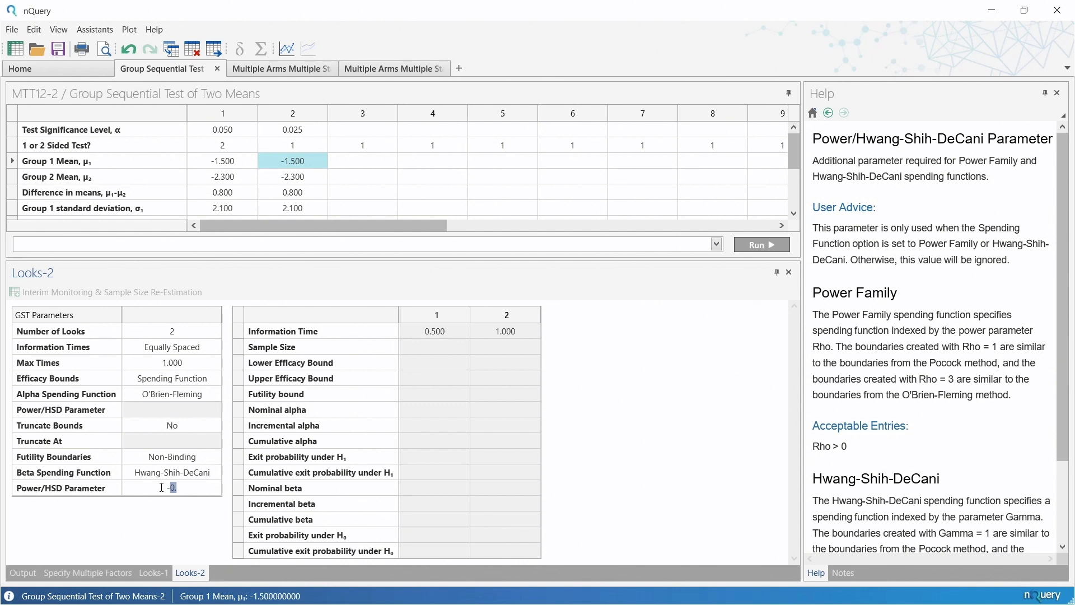
pyautogui.press('Return')
# - Set the power in column 2 to 80% to calculate the second design's sample sizes
pyautogui.moveTo(301, 260); pyautogui.dragTo(306, 388)
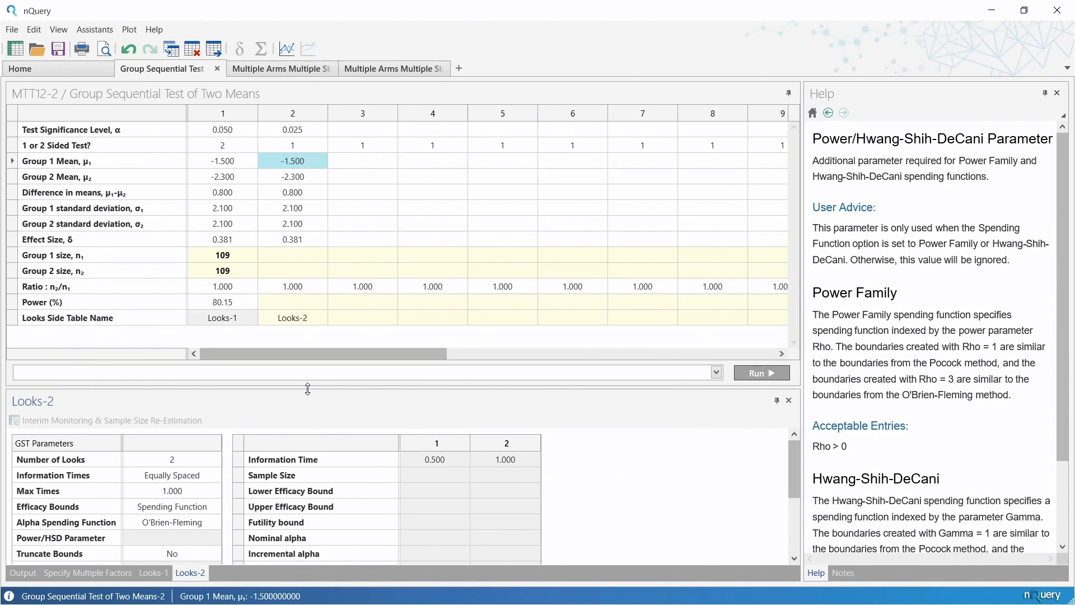
pyautogui.click(288, 309)
pyautogui.write('80')
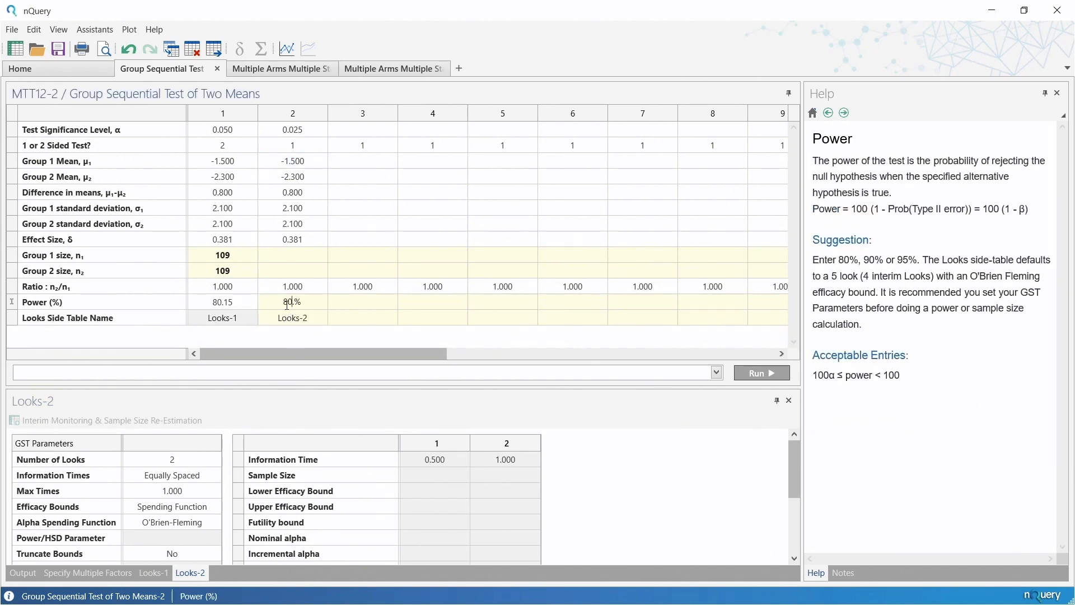
pyautogui.press('Return')
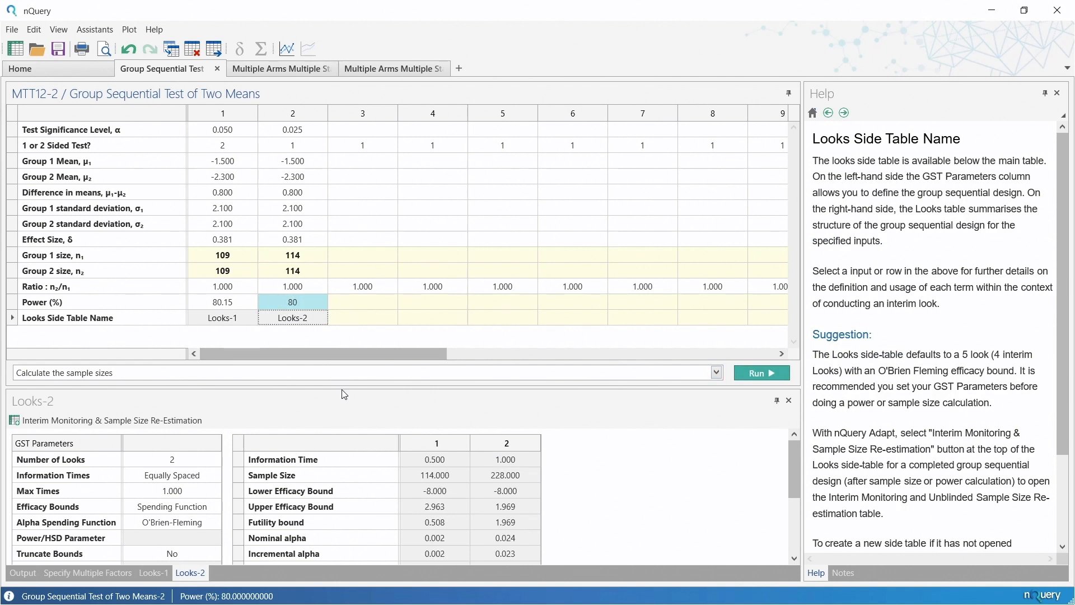
# - Enlarge the Looks-2 results and examine the upper efficacy bounds, futility bound and nominal alpha at the two looks
pyautogui.moveTo(342, 385); pyautogui.dragTo(314, 245)
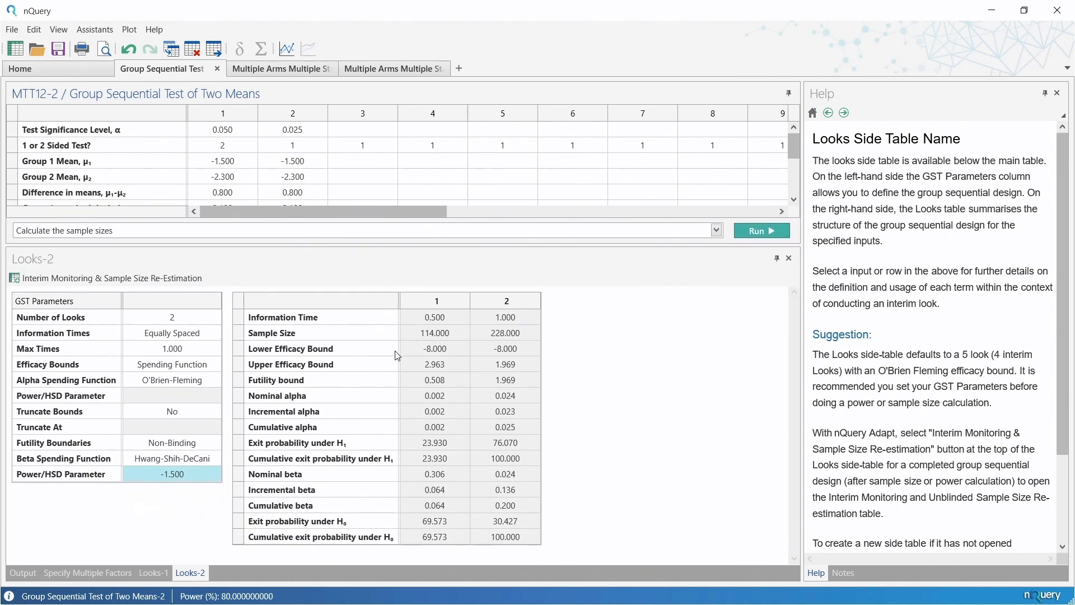
pyautogui.click(442, 367)
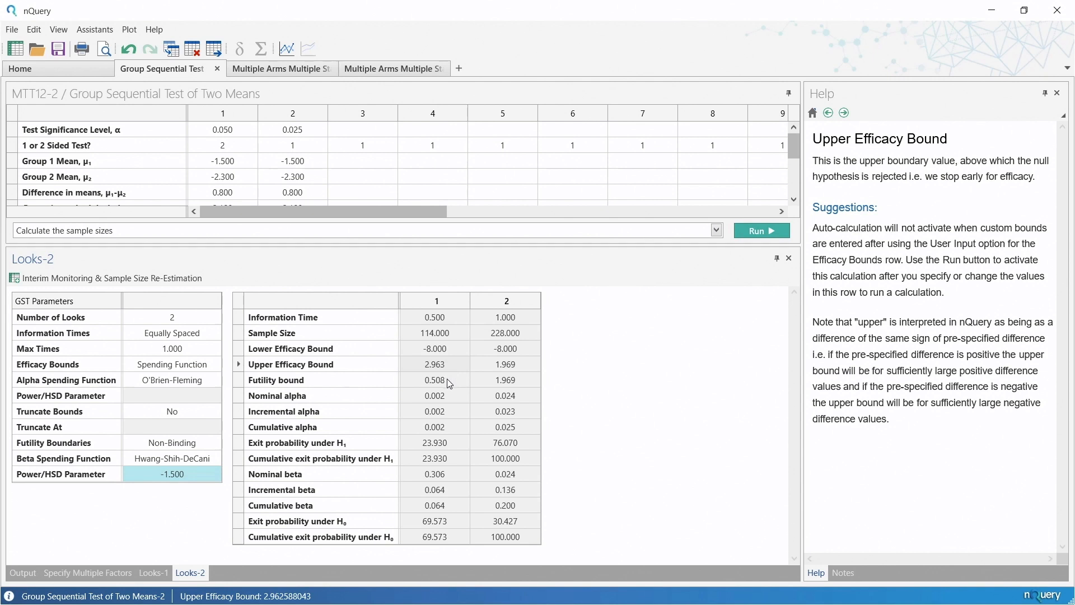
pyautogui.click(446, 380)
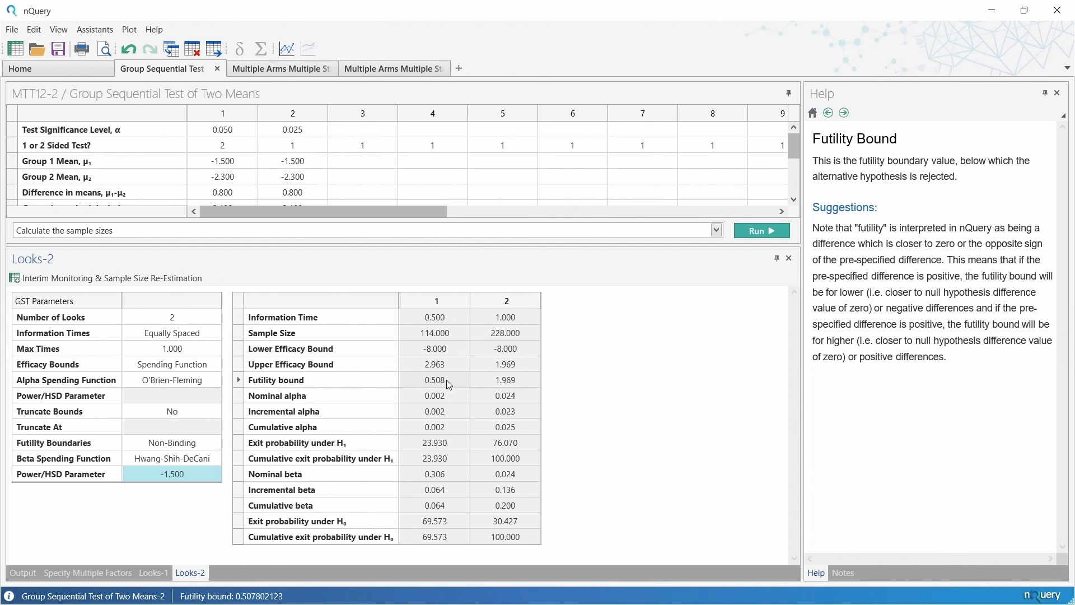
pyautogui.click(511, 368)
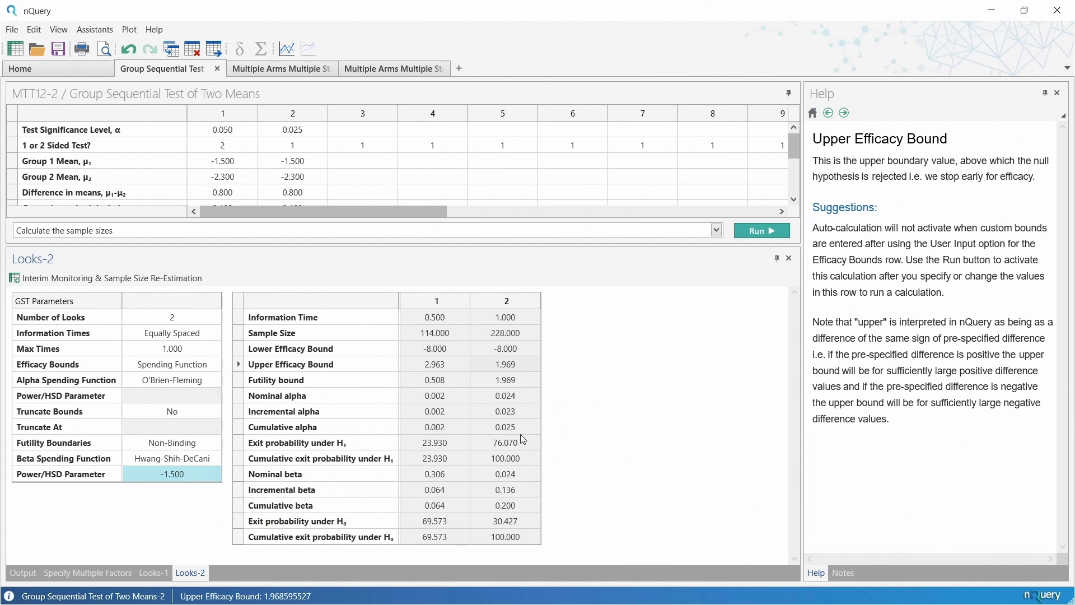
pyautogui.click(515, 395)
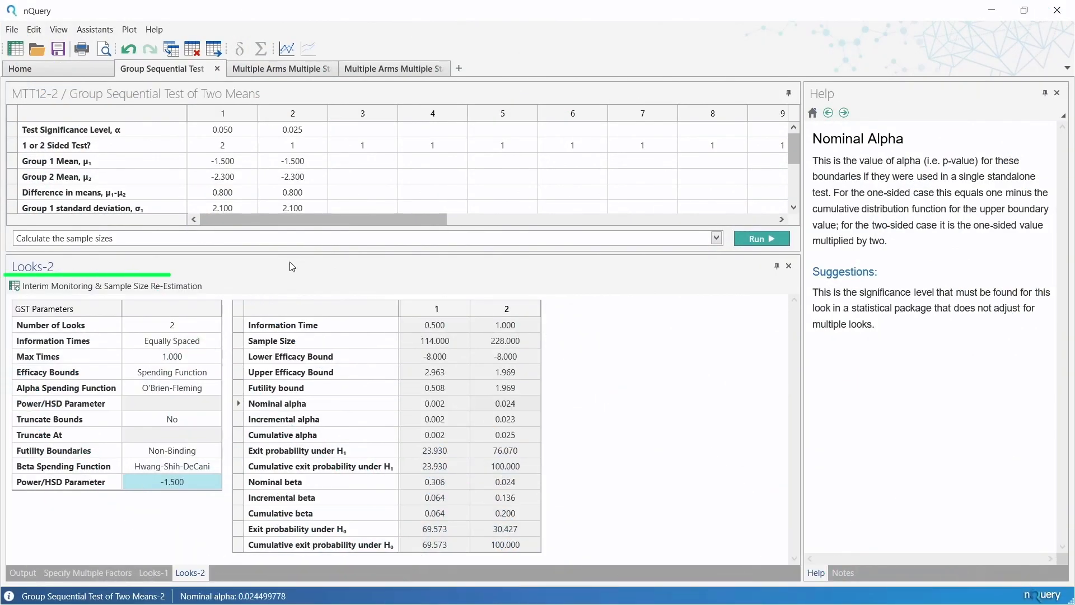
# - Open Interim Monitoring & Sample Size Re-Estimation for the Looks-2 design, keeping the Chen-DeMets-Lan method and re-estimation look number 1
pyautogui.click(143, 291)
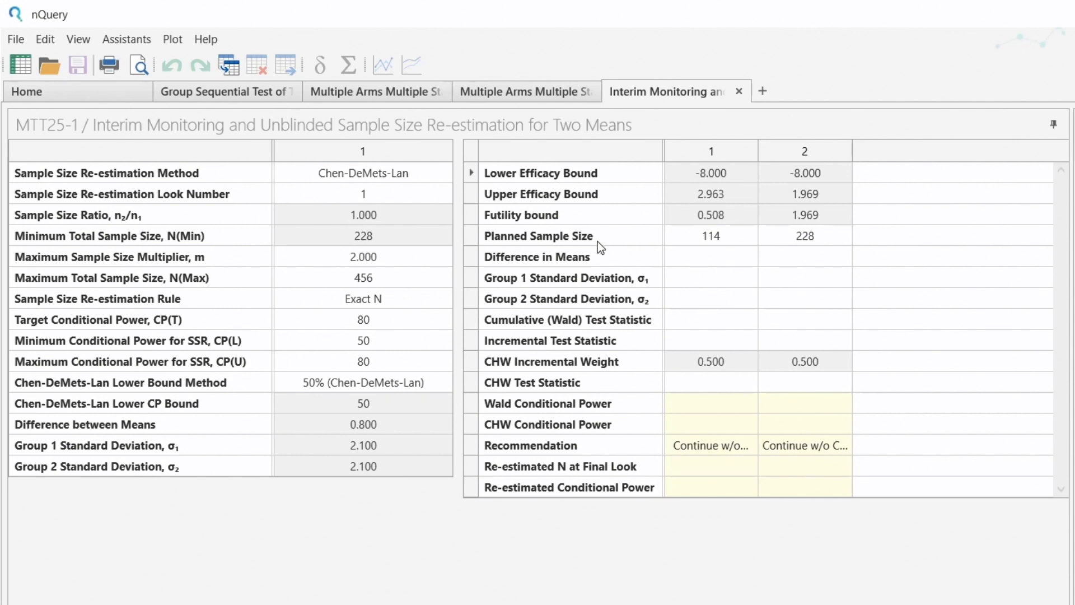
pyautogui.click(450, 182)
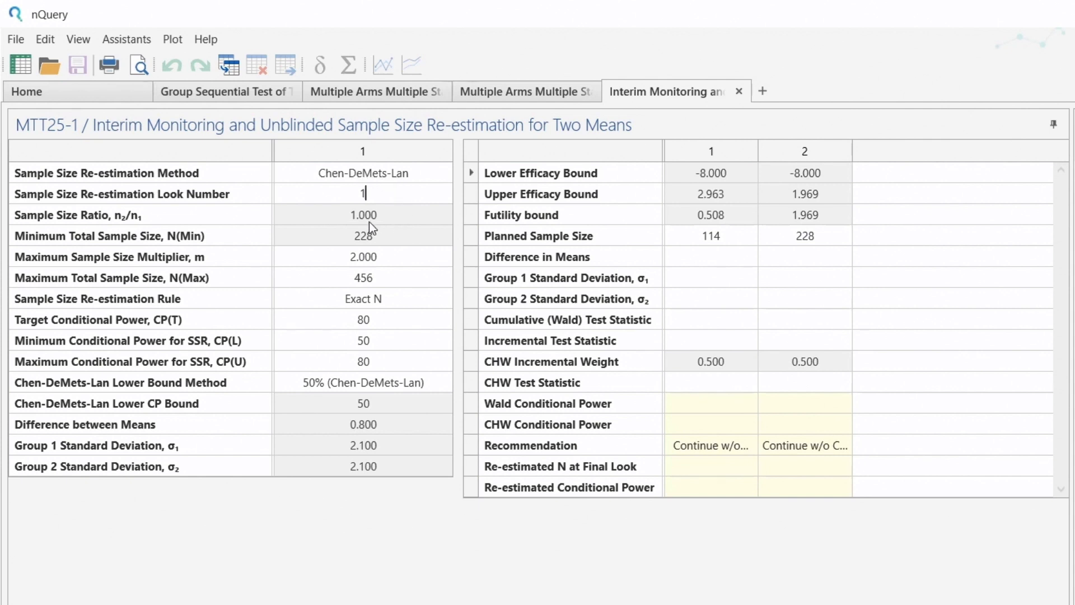
pyautogui.click(704, 159)
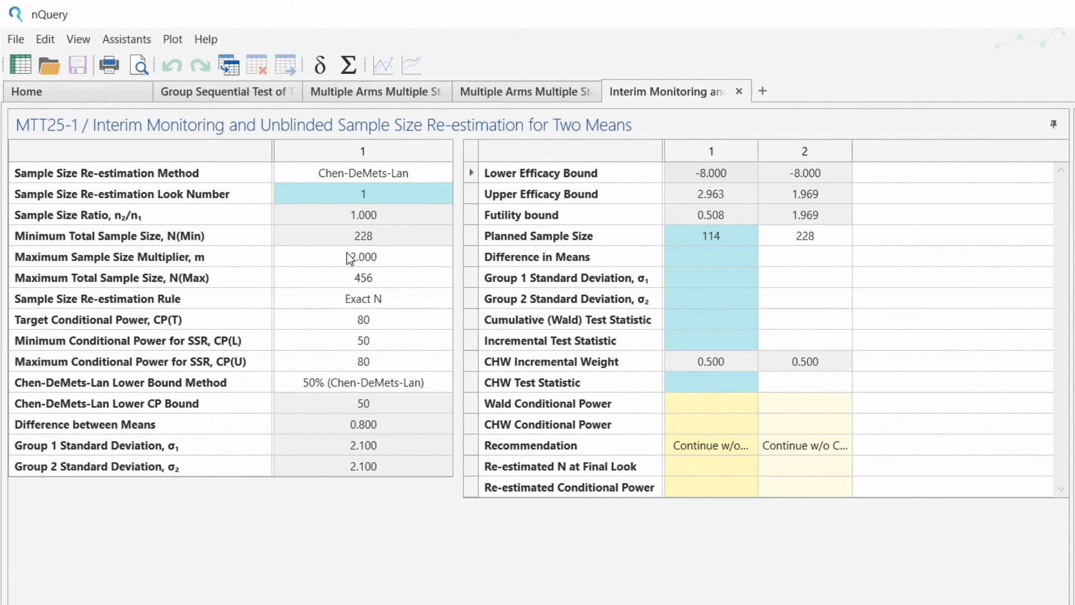
# - Review the maximum sample size multiplier and the available sample size re-estimation rules, keeping 2.000 and Exact N
pyautogui.doubleClick(378, 255)
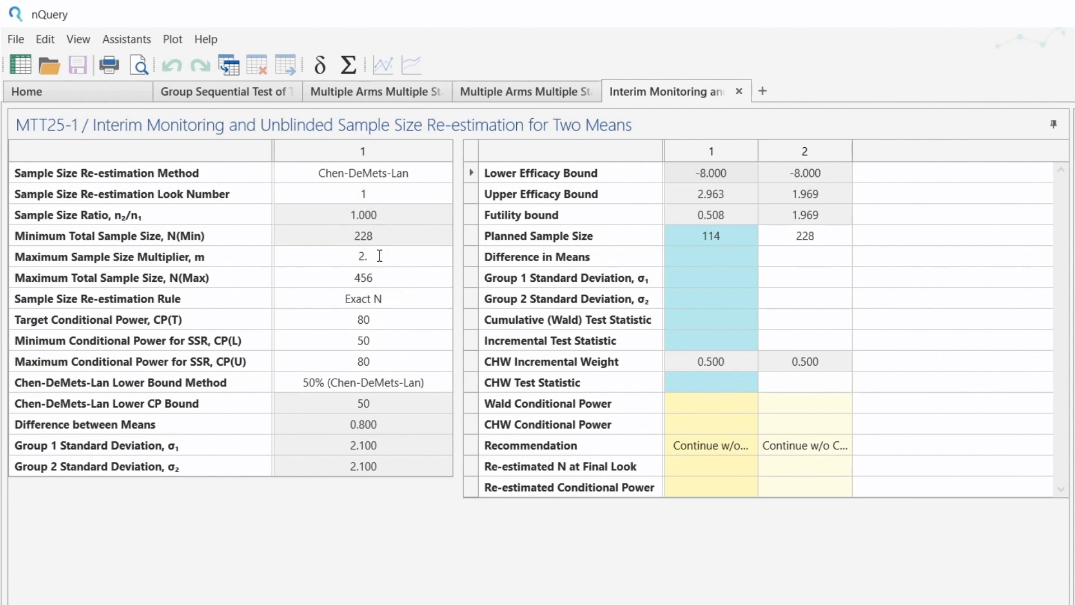
pyautogui.write('.')
pyautogui.click(445, 301)
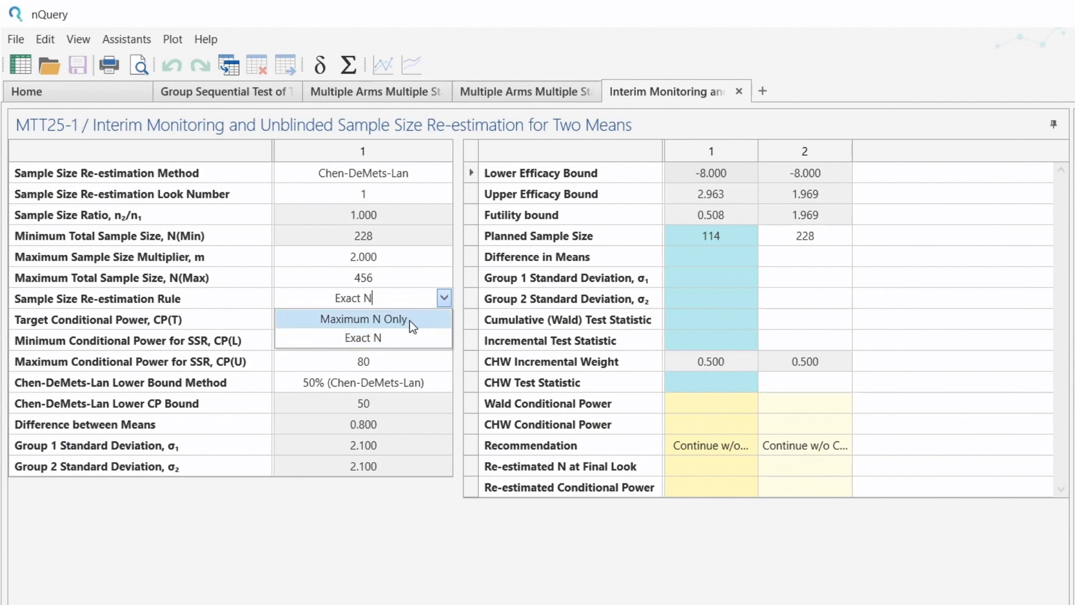
pyautogui.click(442, 297)
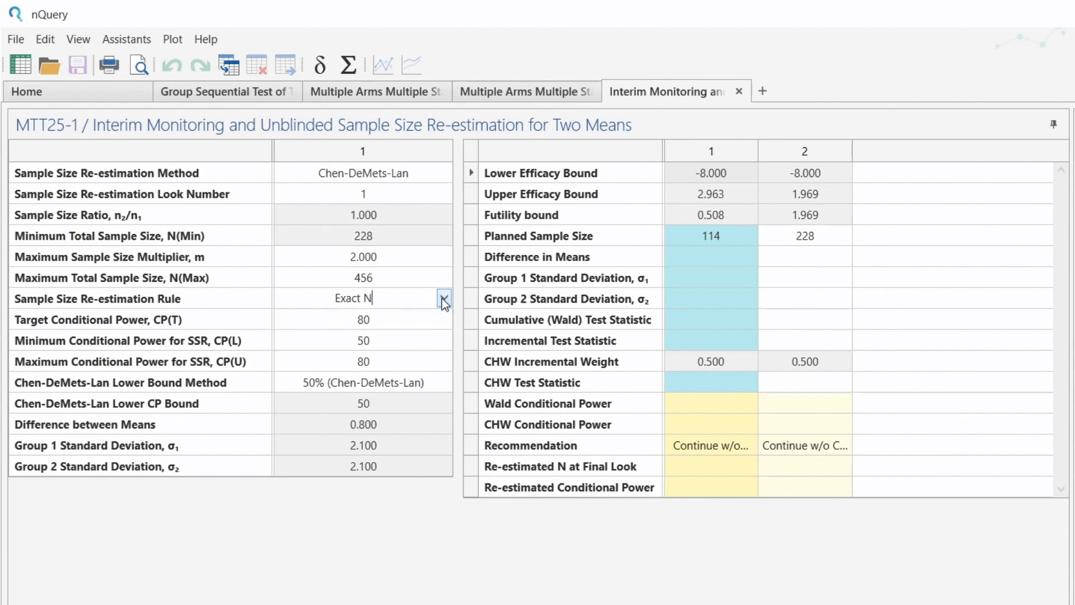
pyautogui.click(393, 320)
pyautogui.write('.')
pyautogui.press('BackSpace')
pyautogui.write('.')
# - Set the Chen-DeMets-Lan lower bound method to Derived (Mehta-Pocock)
pyautogui.click(445, 381)
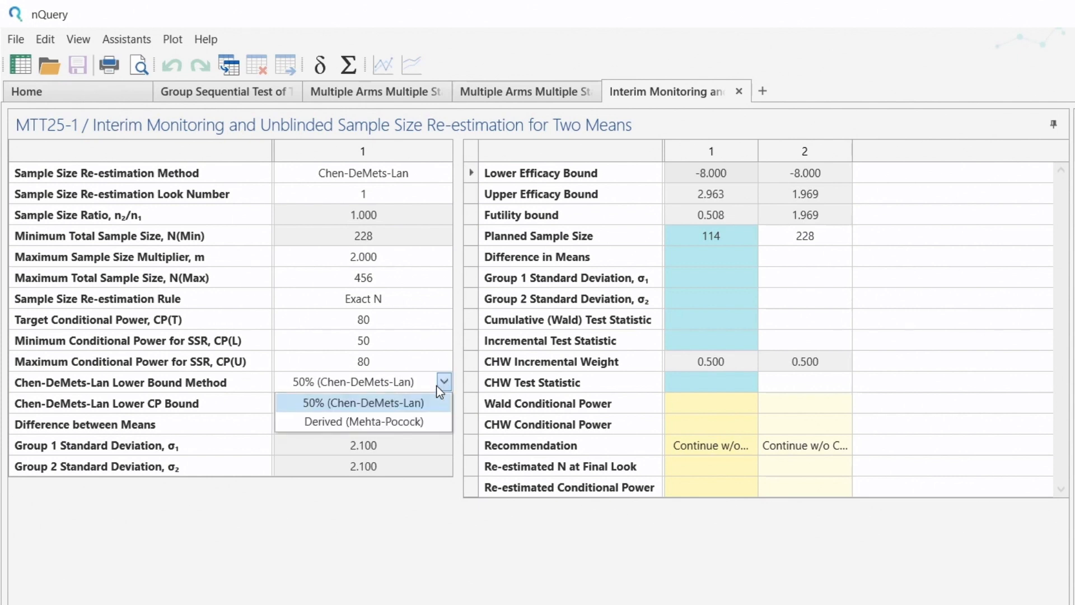
pyautogui.click(412, 421)
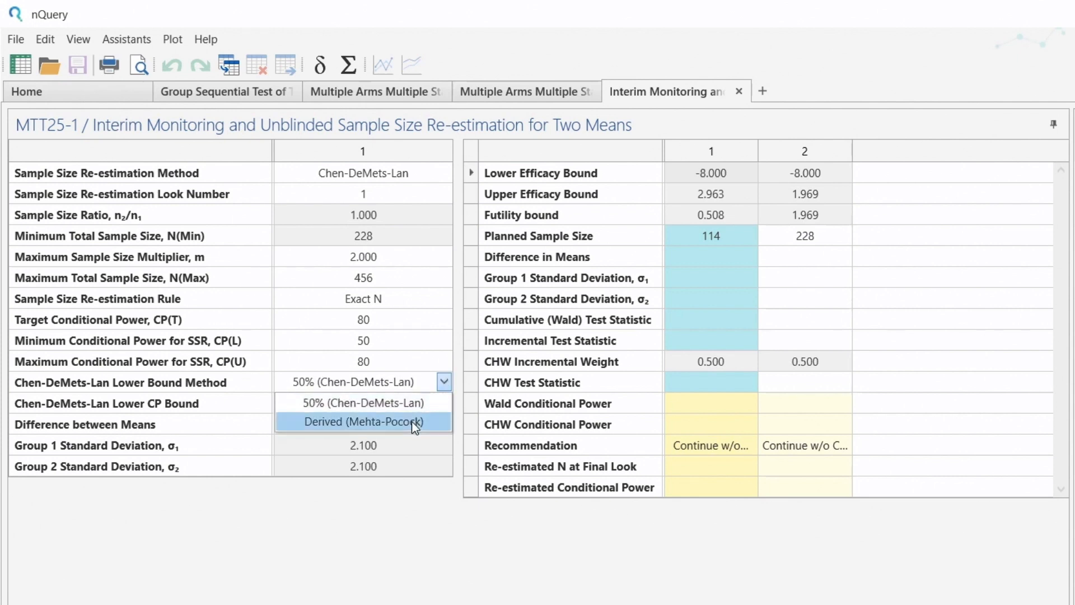
pyautogui.click(399, 425)
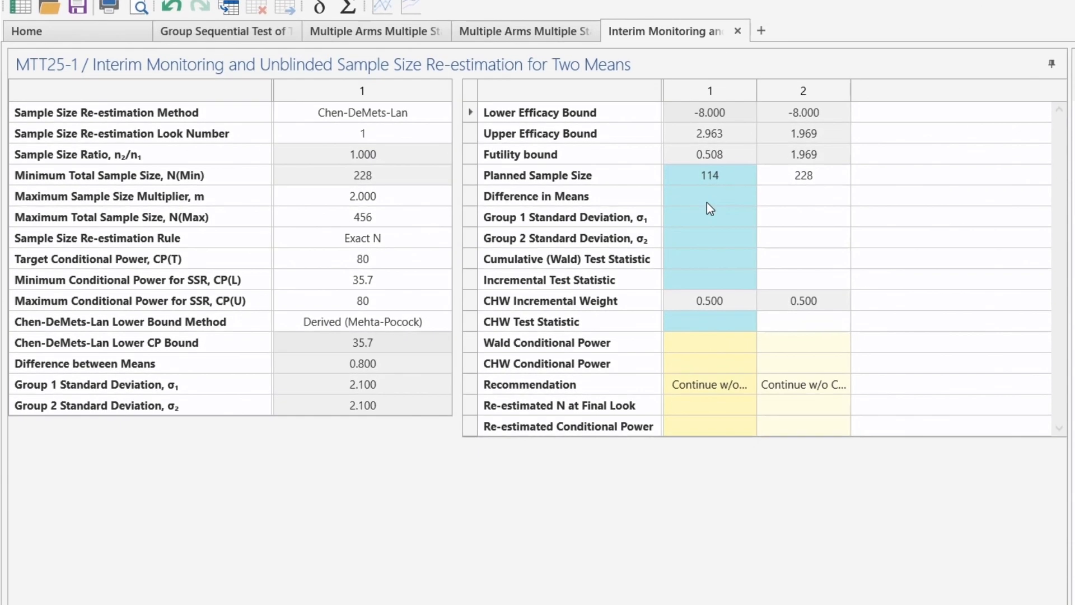
# - Enter look 1 interim data: a difference between means of 0.6 and a standard deviation of 2.31 for both groups
pyautogui.click(707, 202)
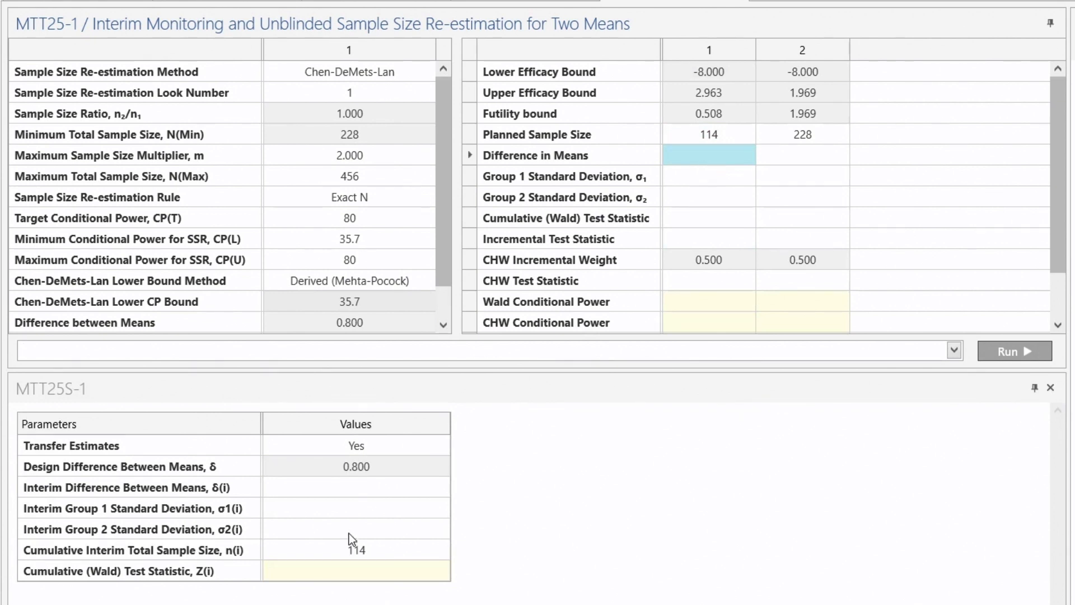
pyautogui.click(345, 489)
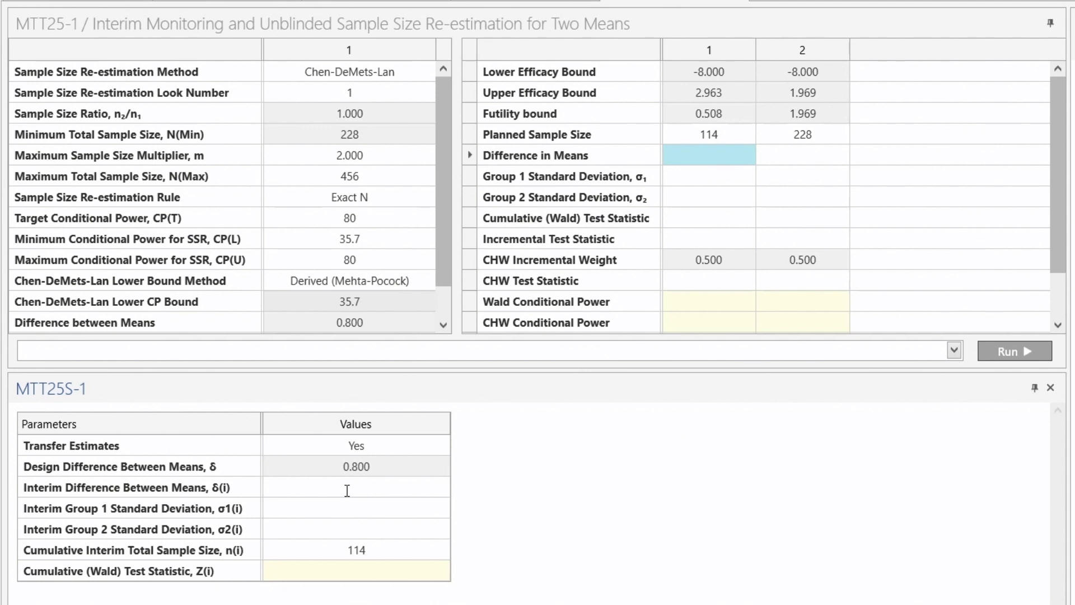
pyautogui.write('0.6')
pyautogui.press('Return')
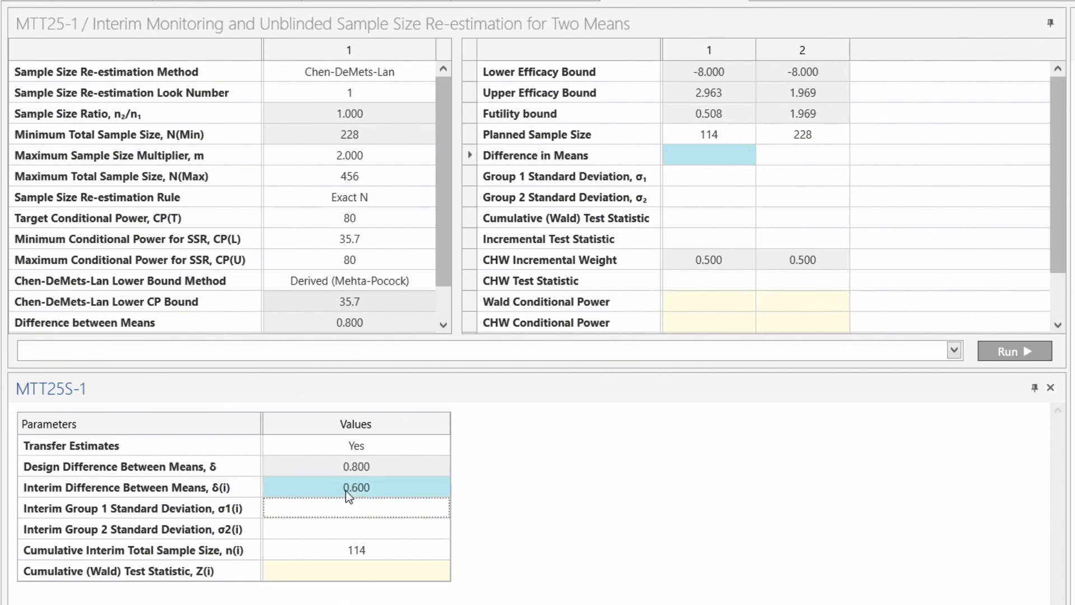
pyautogui.click(357, 508)
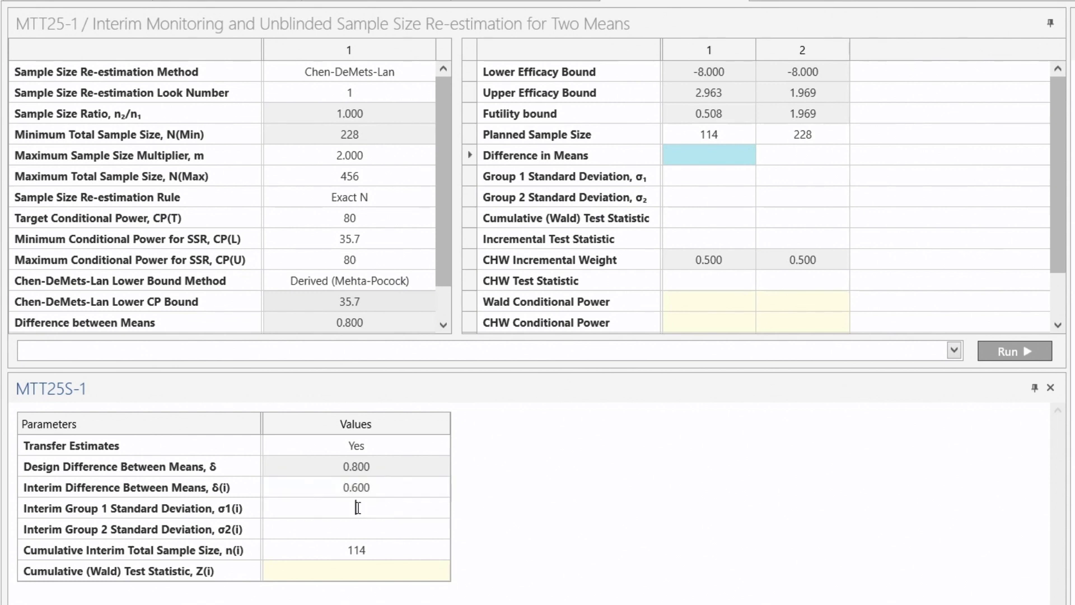
pyautogui.write('2.31')
pyautogui.press('Return')
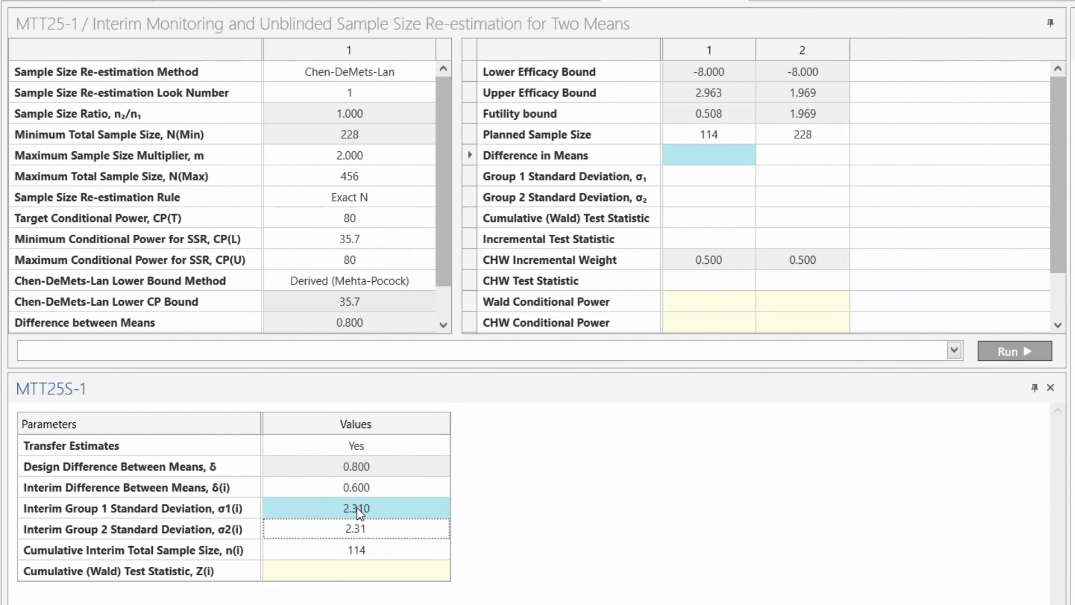
pyautogui.press('Return')
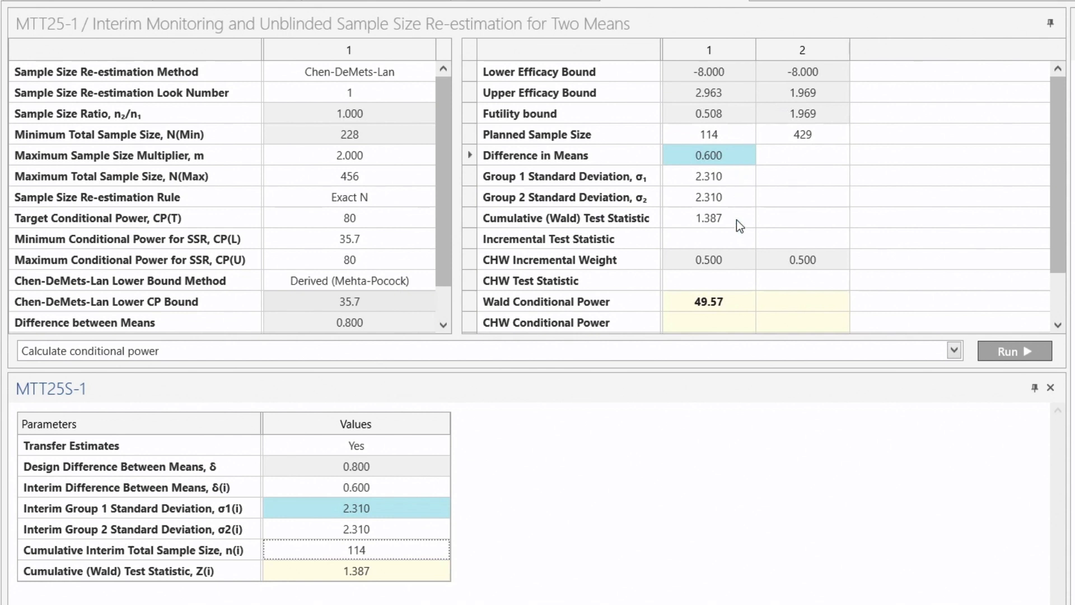
# - Enlarge the main table and compare look 1's Wald conditional power, the minimum total sample size and look 2's planned sample size
pyautogui.click(715, 303)
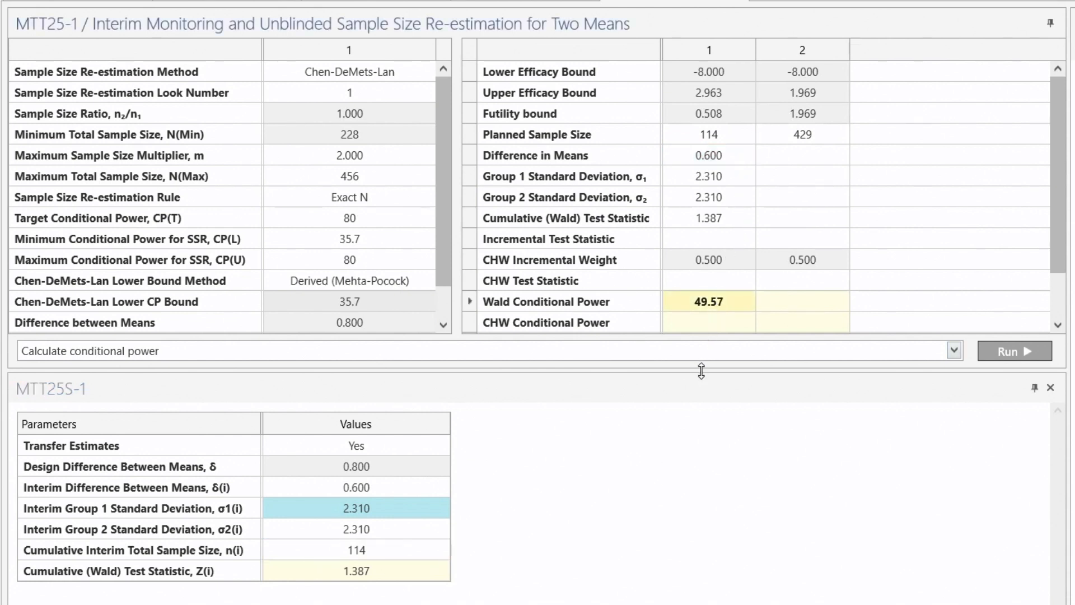
pyautogui.moveTo(701, 370); pyautogui.dragTo(702, 440)
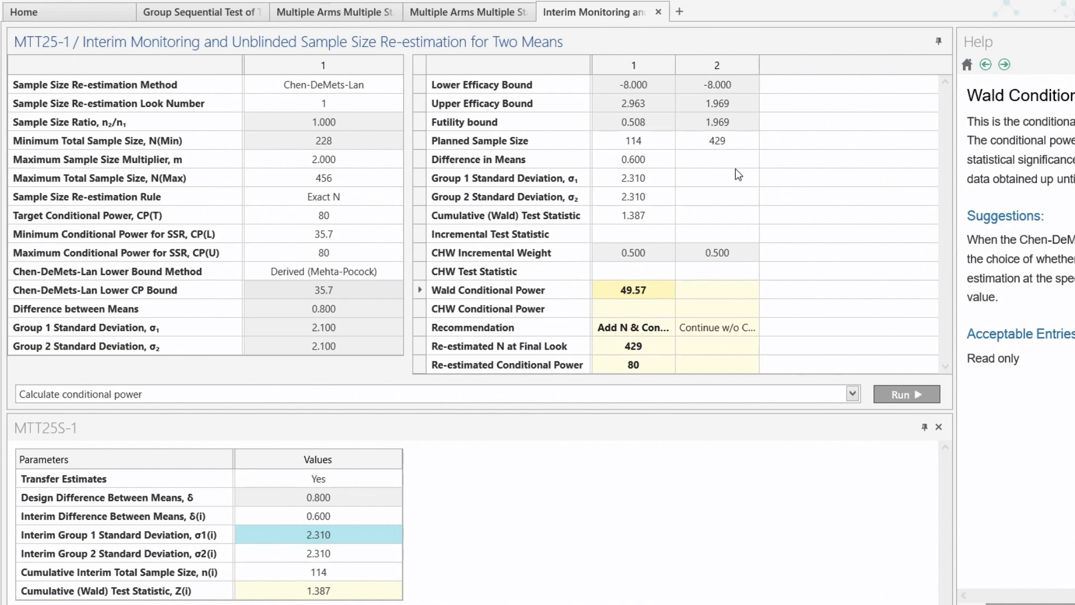
pyautogui.click(342, 144)
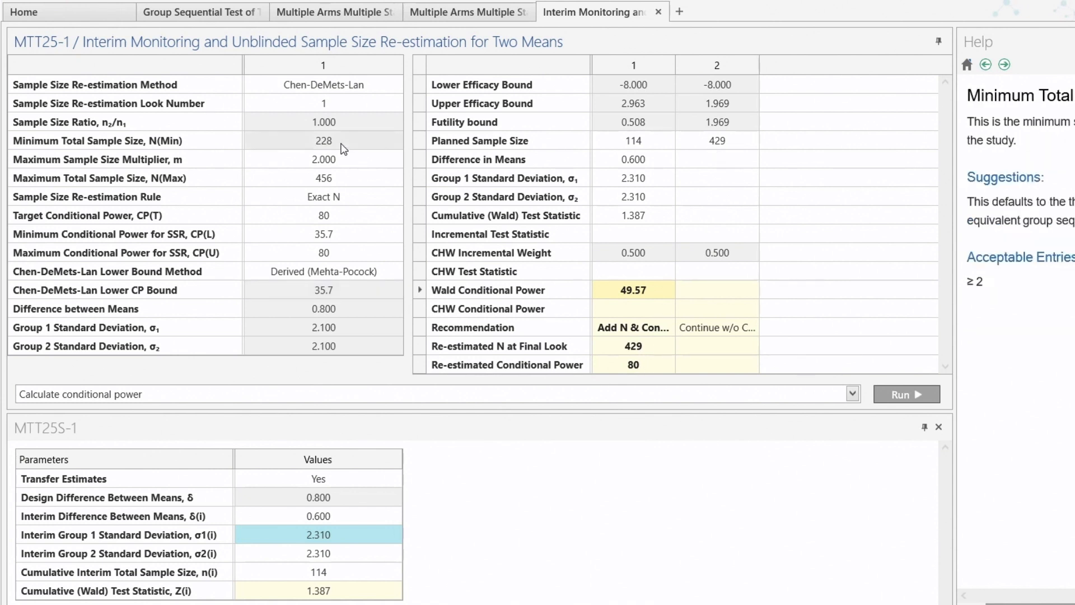
pyautogui.click(715, 146)
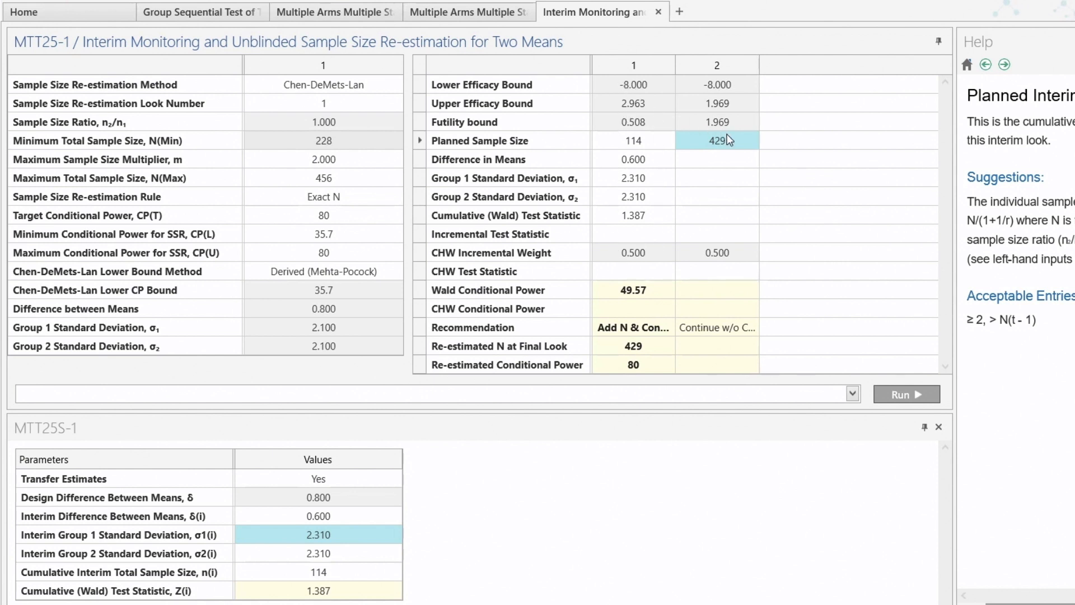
# - Enter a 0.6 mean difference and 2.31 standard deviations for both groups at look 2, and check its Wald statistic and recommendation
pyautogui.click(726, 163)
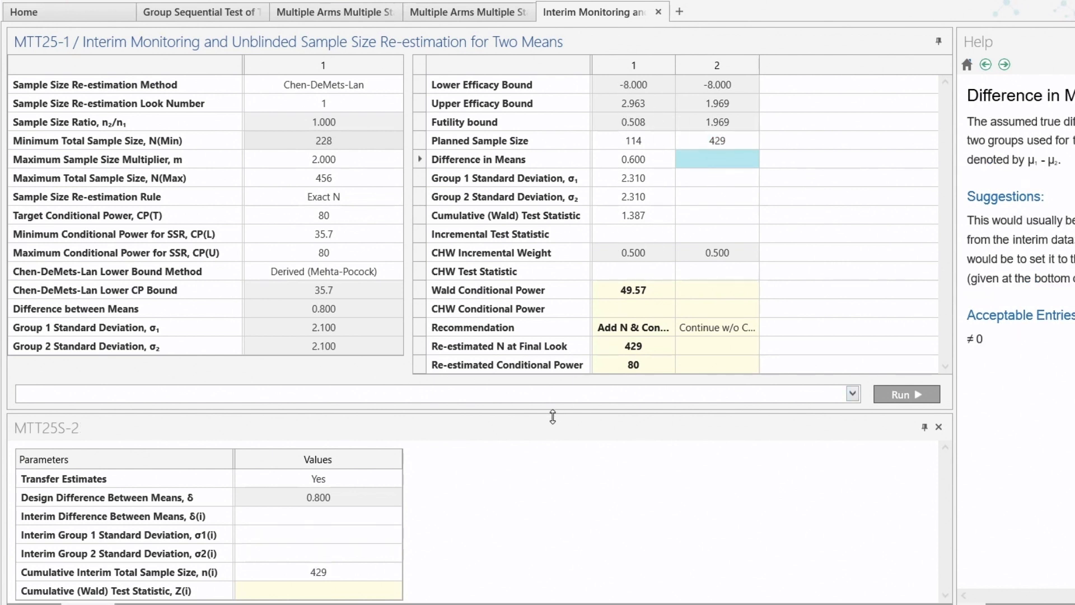
pyautogui.click(332, 520)
pyautogui.write('0.6')
pyautogui.press('Return')
pyautogui.write('2.31')
pyautogui.press('Return')
pyautogui.write('2.31')
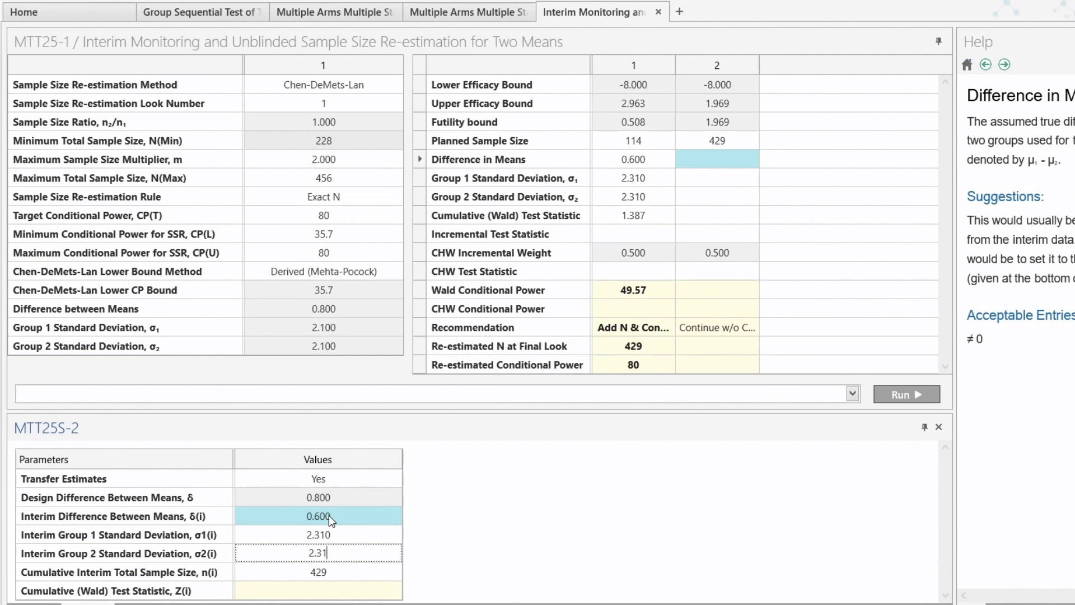
pyautogui.press('Return')
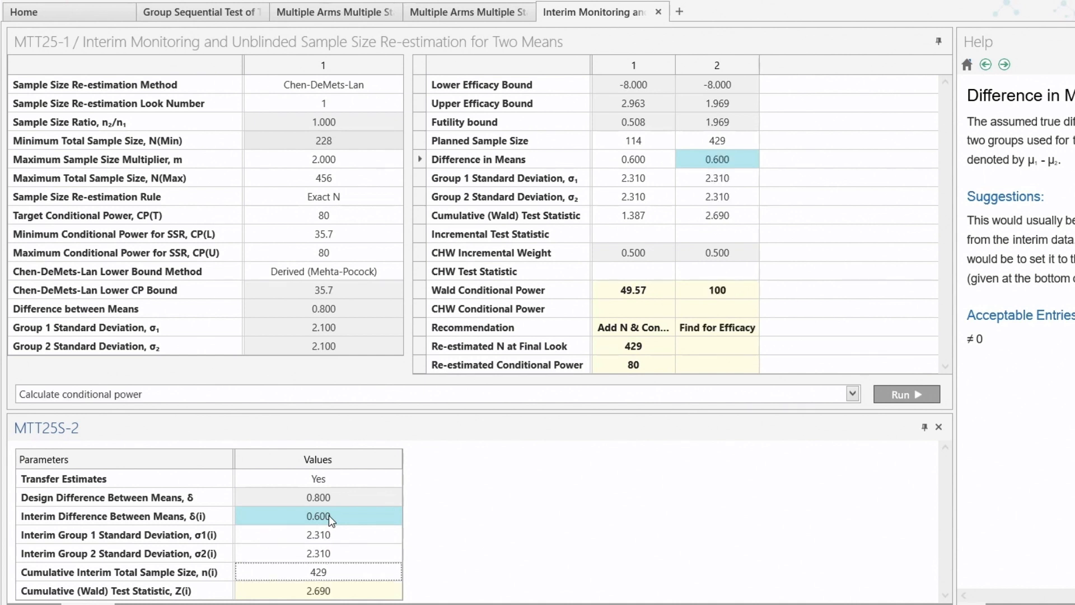
pyautogui.click(735, 222)
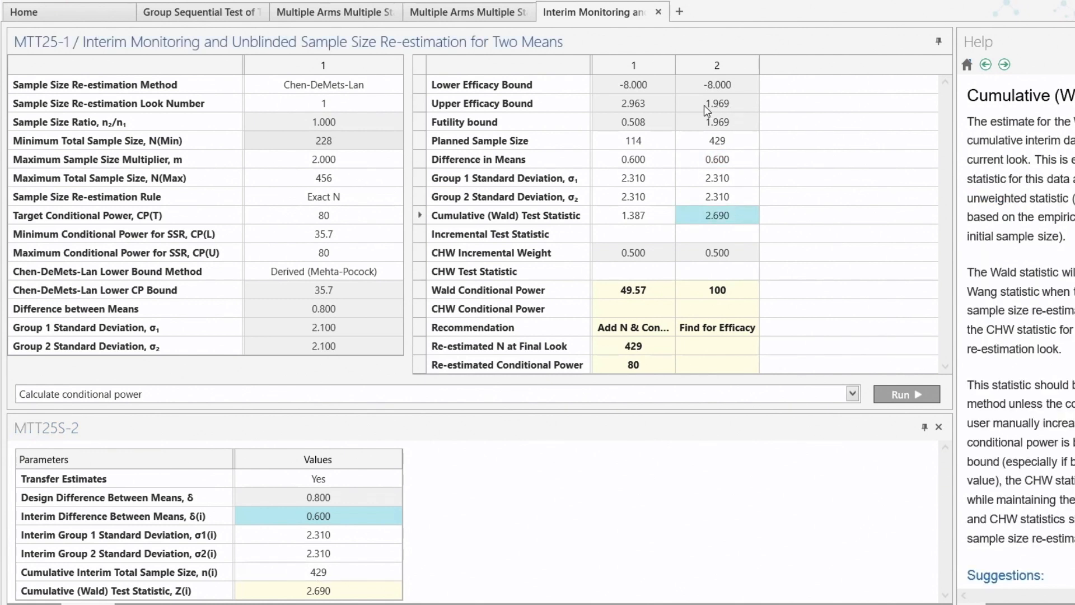
pyautogui.click(713, 334)
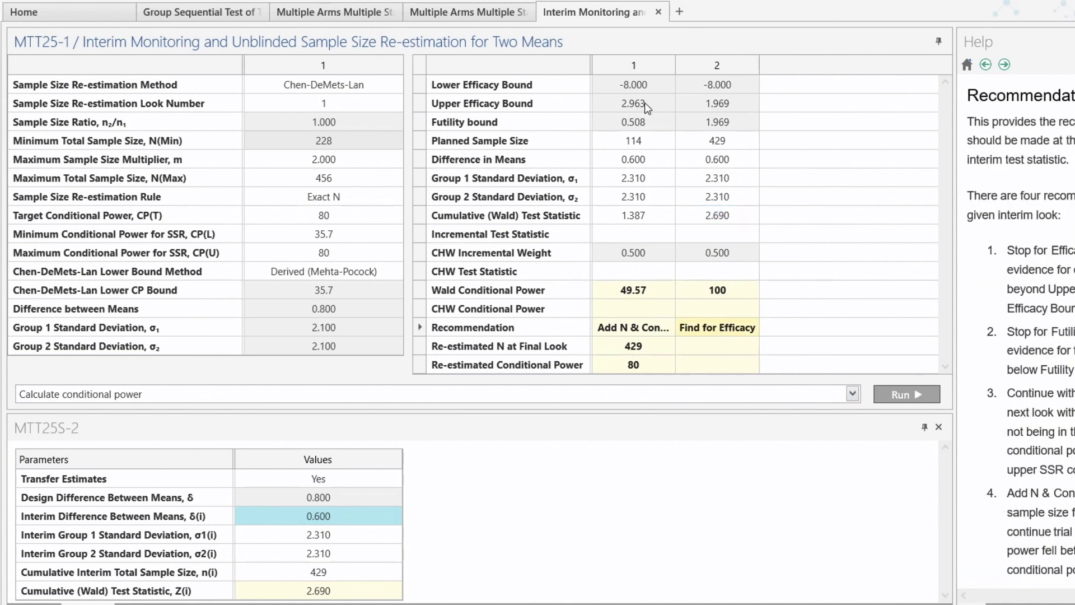
# - Open a second interim monitoring table from the group sequential design and set its sample size re-estimation method to None
pyautogui.click(205, 15)
pyautogui.click(161, 274)
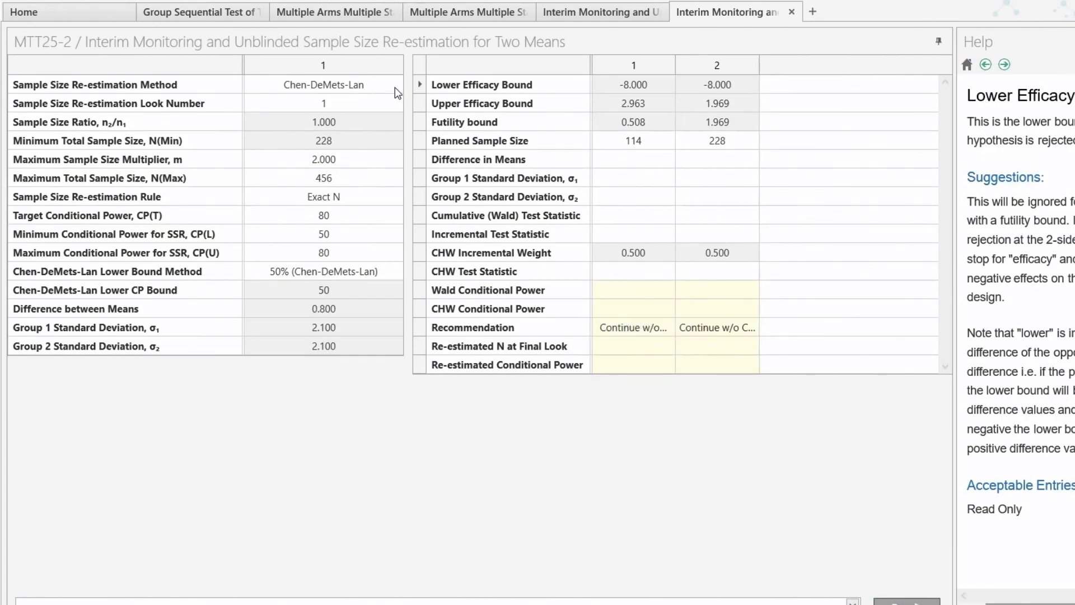
pyautogui.click(395, 87)
pyautogui.click(360, 136)
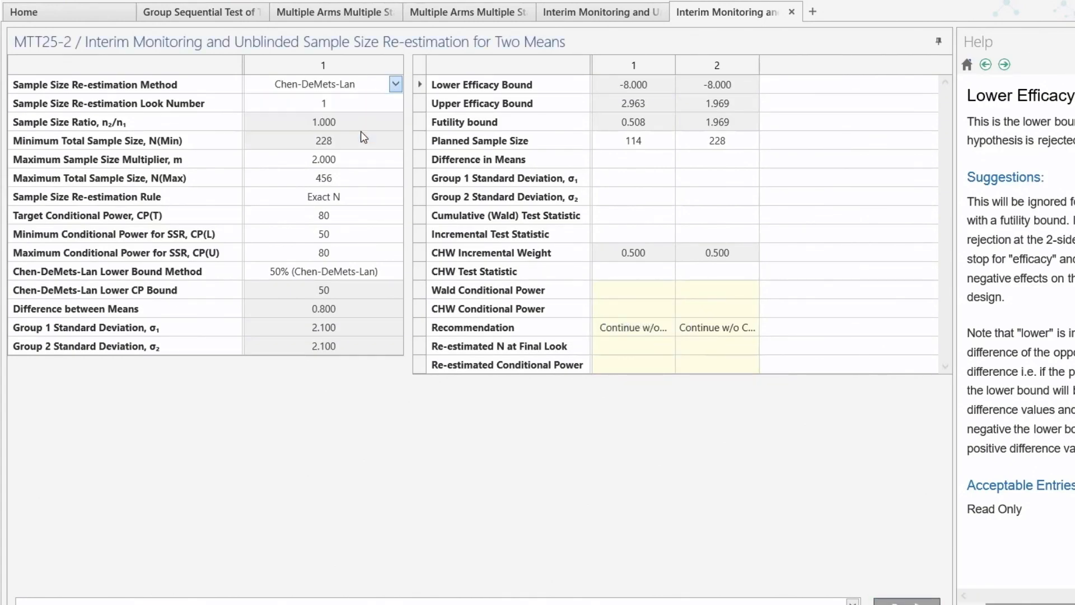
# - In the table without re-estimation, enter look 1 data of a 0.6 mean difference and 2.31 standard deviations, and check look 2's planned sample size
pyautogui.click(633, 159)
pyautogui.click(328, 456)
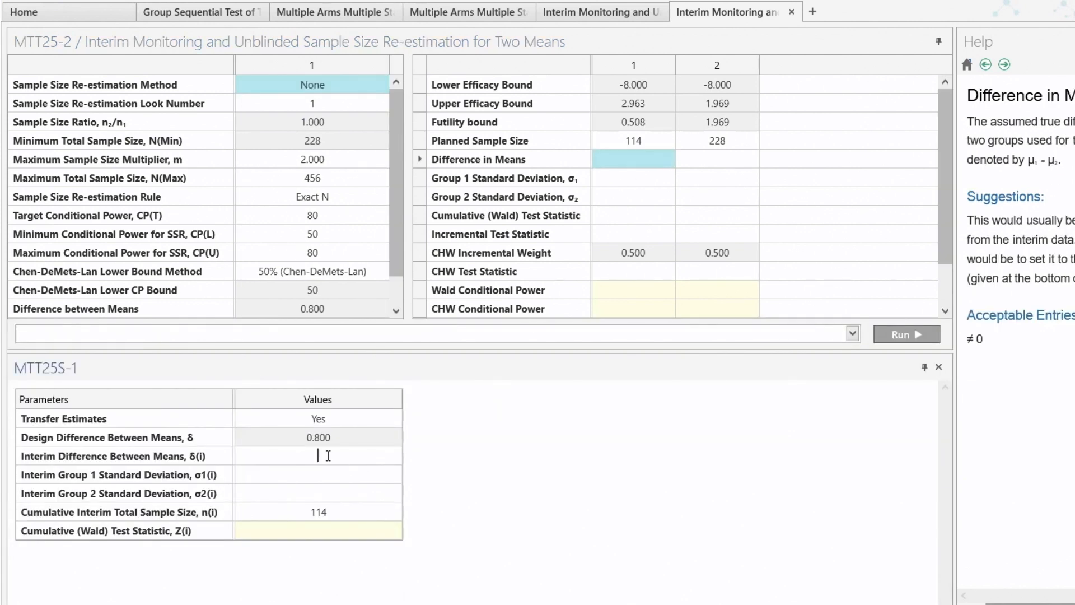
pyautogui.write('0.6')
pyautogui.press('Return')
pyautogui.write('2.31')
pyautogui.press('Return')
pyautogui.write('2')
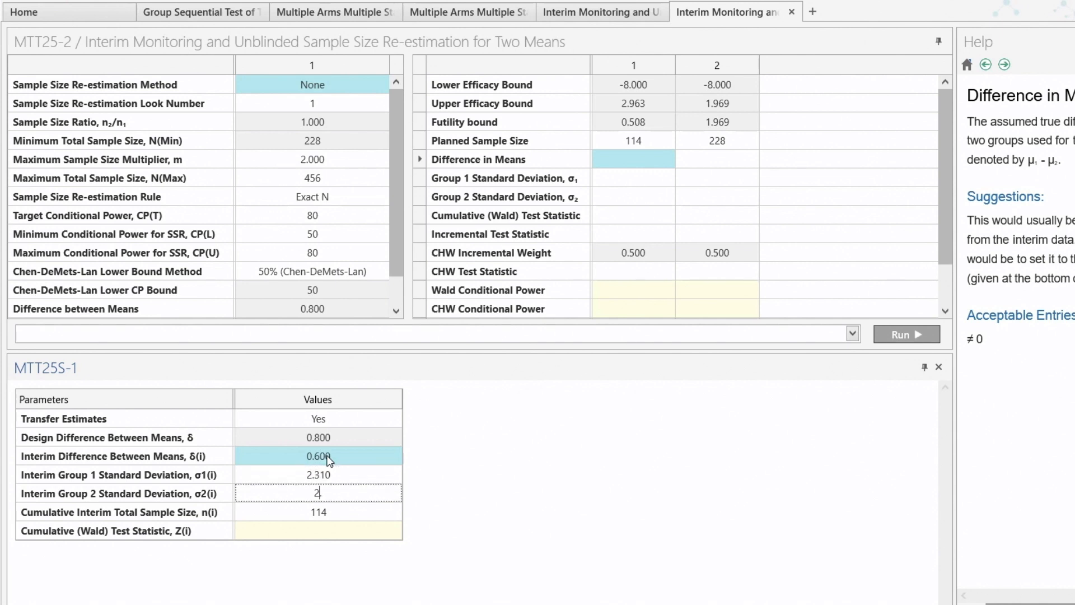
pyautogui.write('.31')
pyautogui.press('Return')
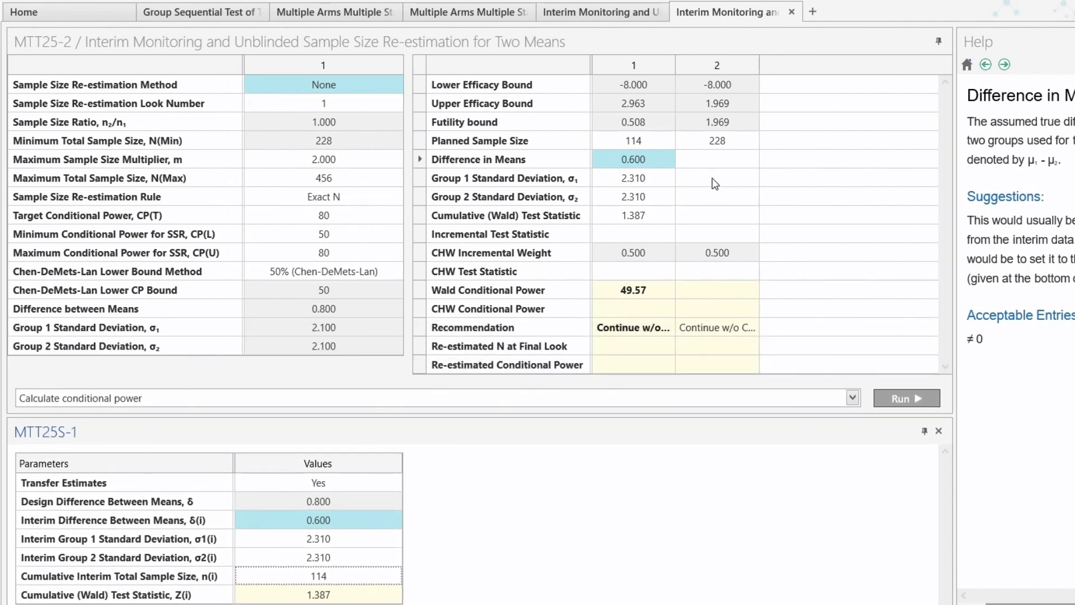
pyautogui.click(704, 148)
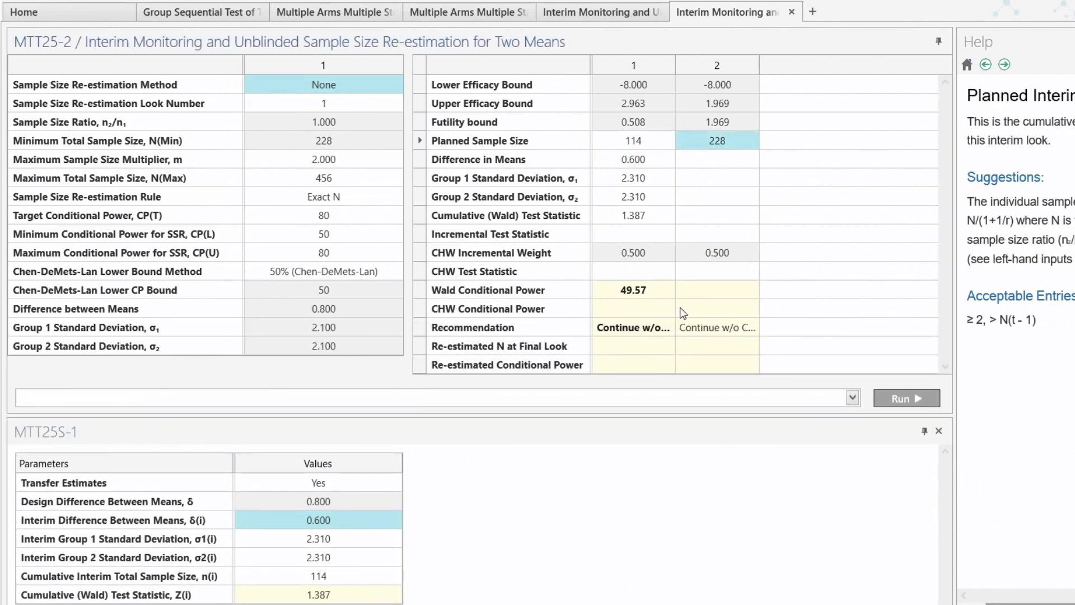
# - In the table without re-estimation, enter look 2 data of a 0.6 mean difference and 2.31 standard deviations for both groups
pyautogui.click(715, 161)
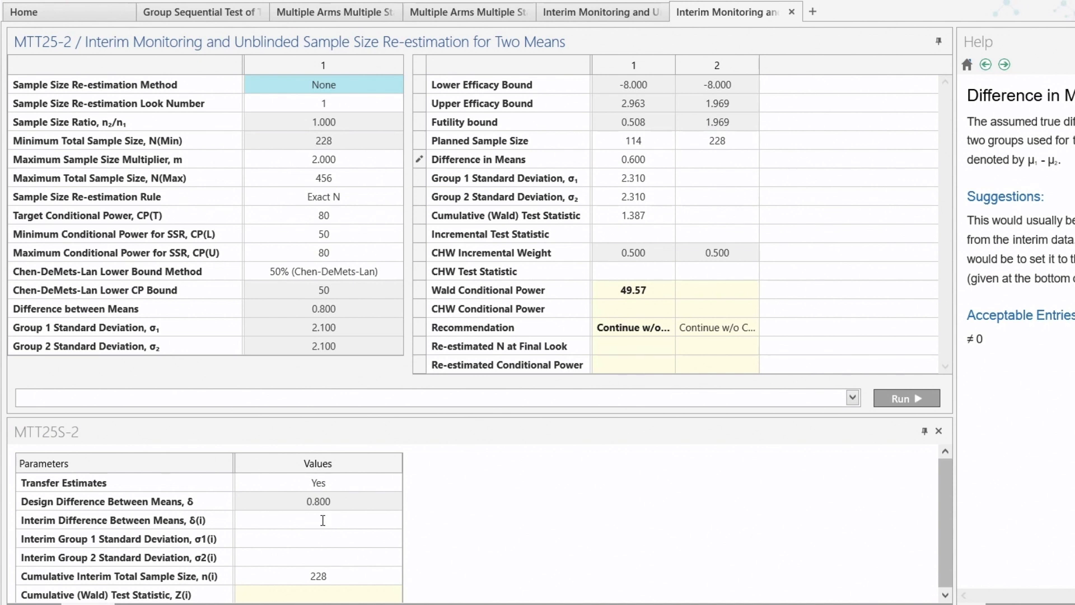
pyautogui.click(322, 520)
pyautogui.write('0')
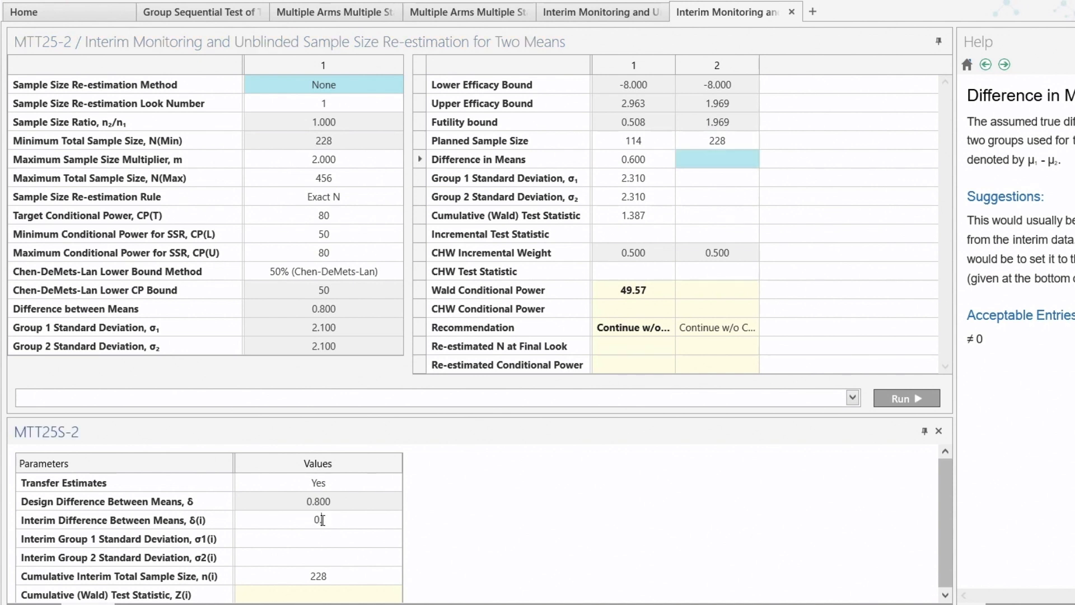
pyautogui.write('.6')
pyautogui.press('Return')
pyautogui.write('2.31')
pyautogui.press('Return')
pyautogui.write('2.31')
pyautogui.press('Return')
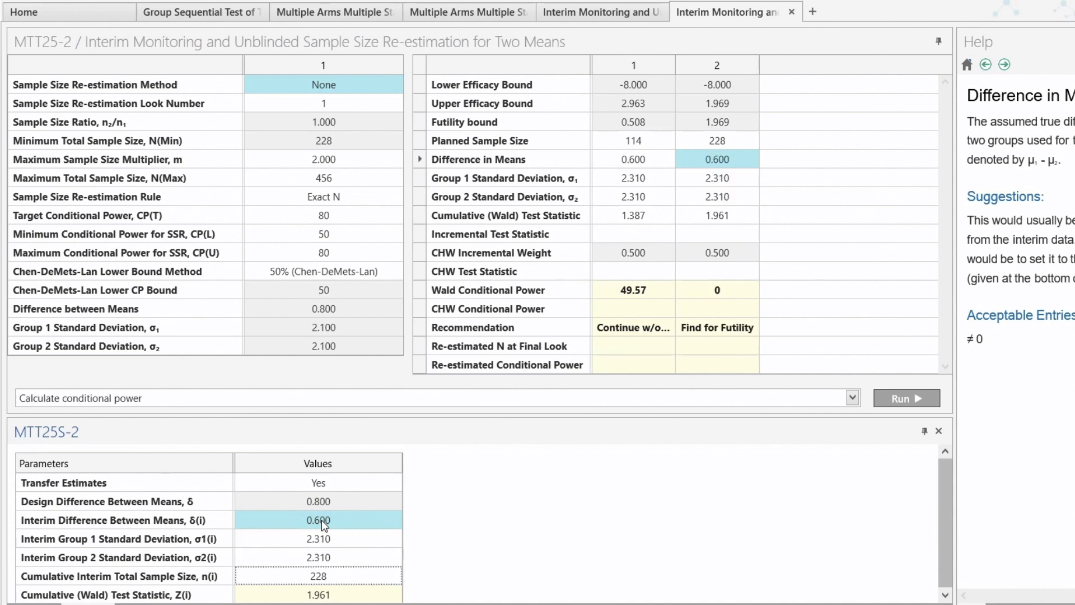
# - Compare look 2's cumulative Wald statistic and recommendation between the None and Chen-DeMets-Lan interim monitoring tables
pyautogui.click(732, 219)
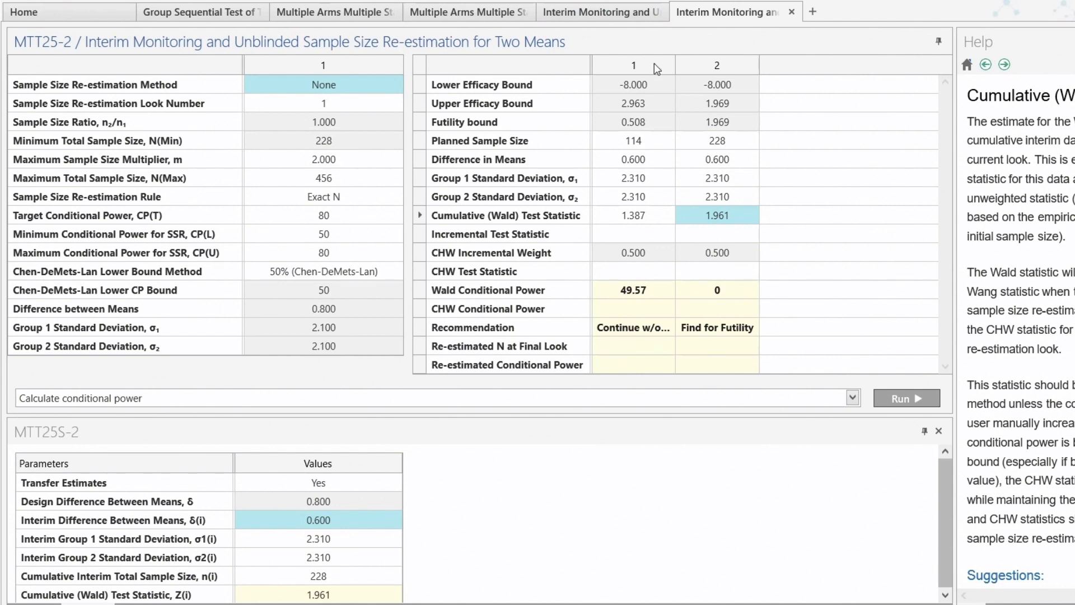
pyautogui.click(600, 14)
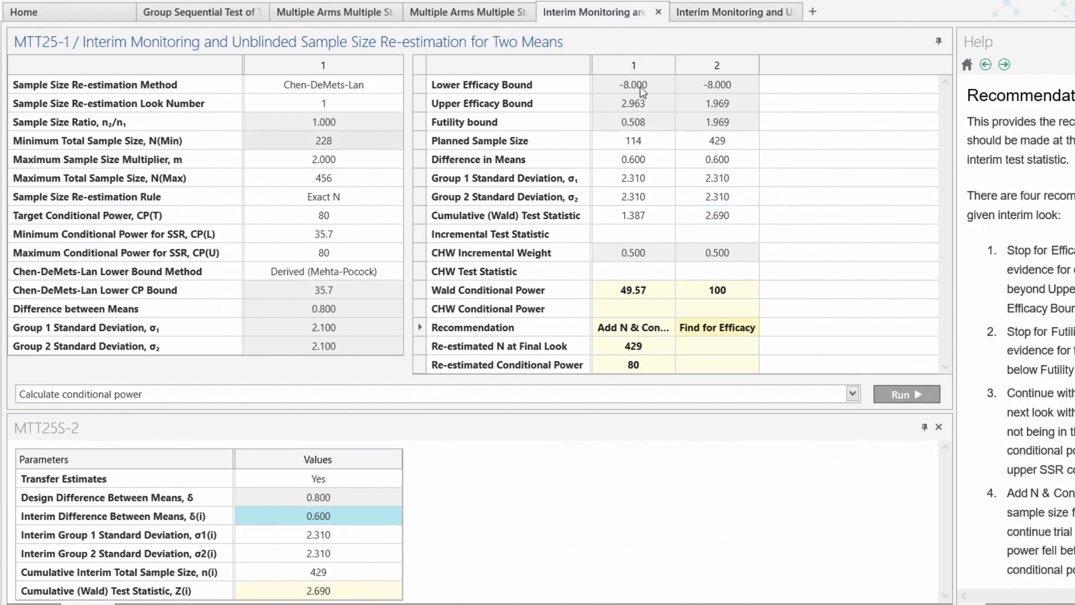
pyautogui.click(709, 13)
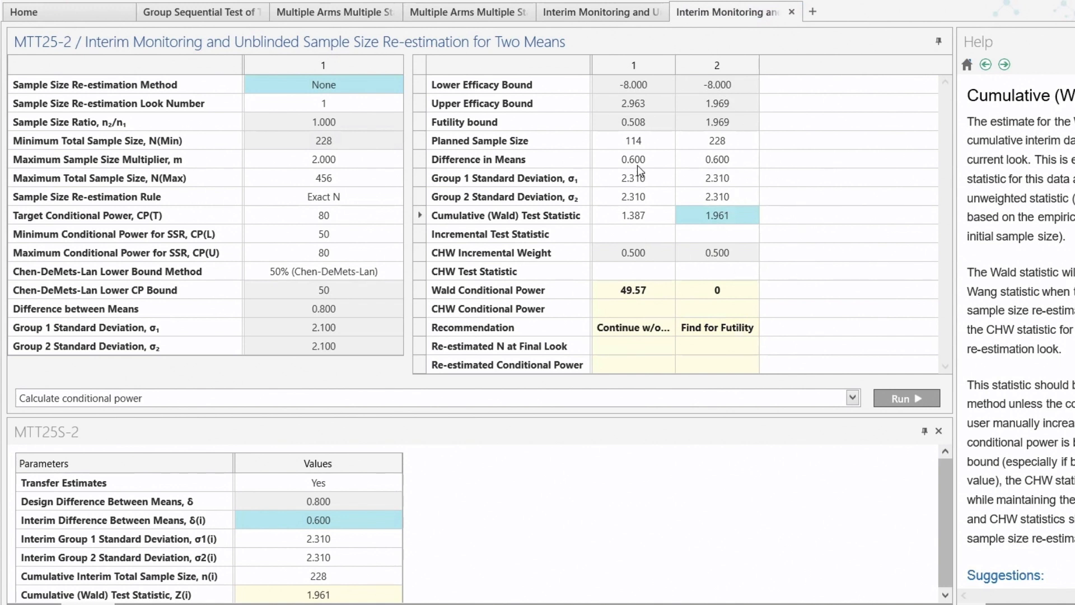